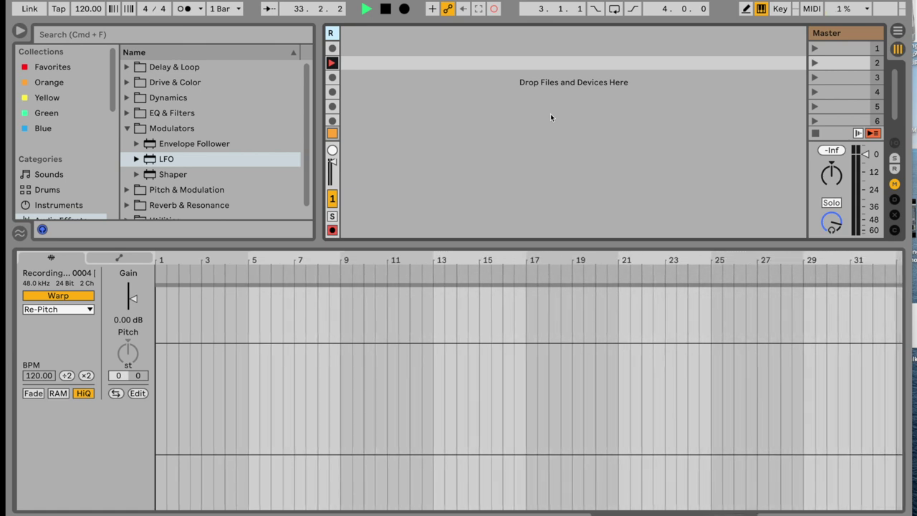
Step: Insert a new MIDI track, 2 MIDI, into the set
right_click(480, 86)
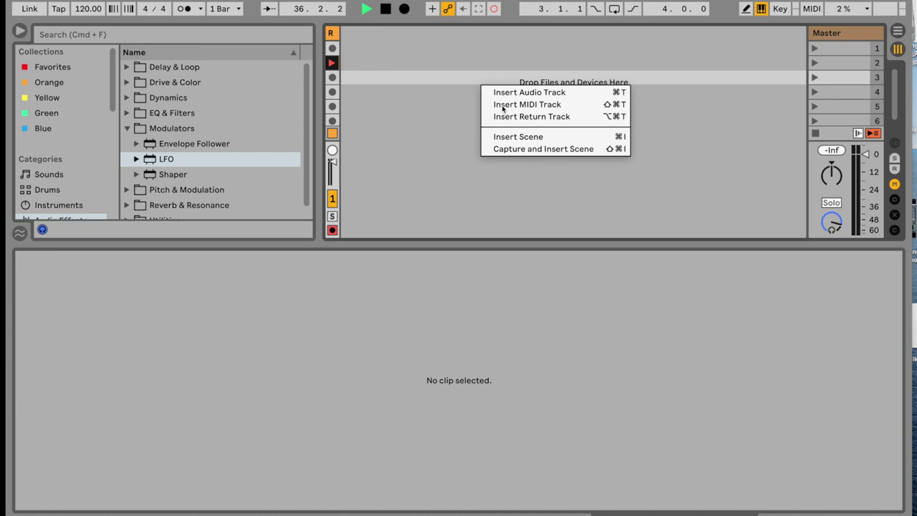
key(Escape)
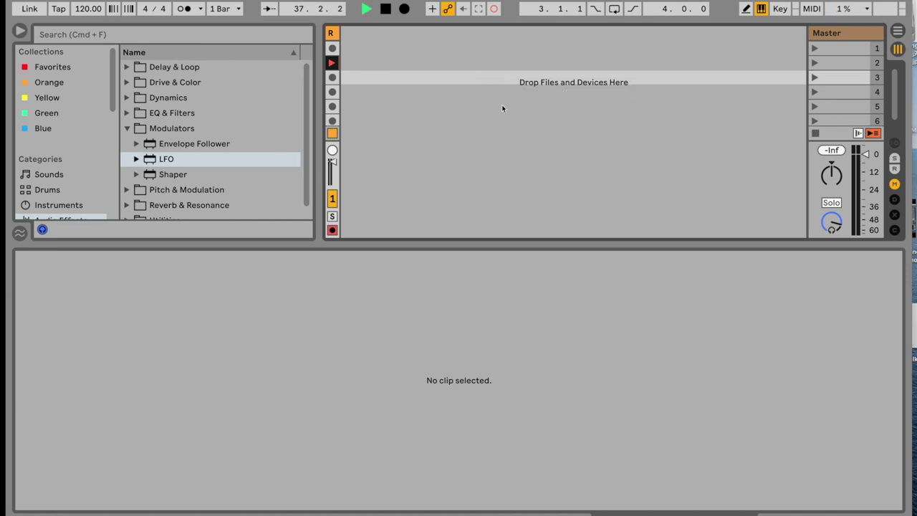
right_click(412, 60)
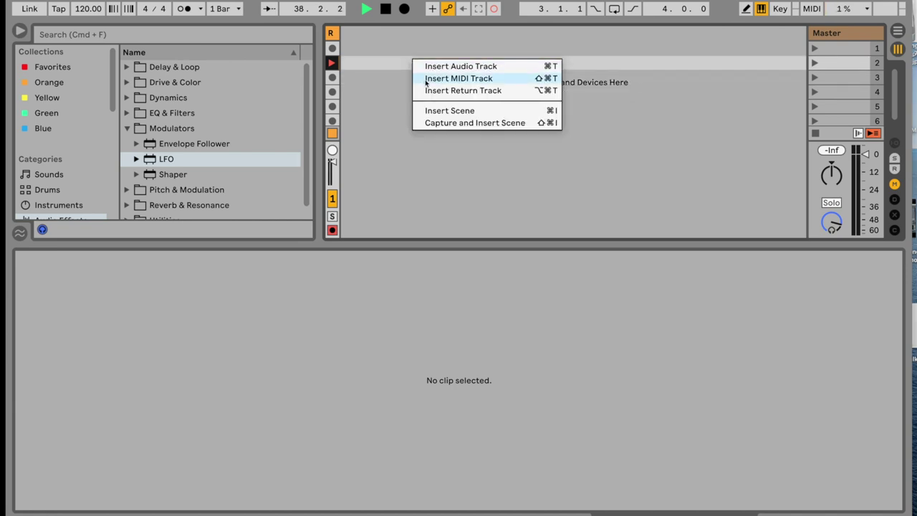
click(426, 83)
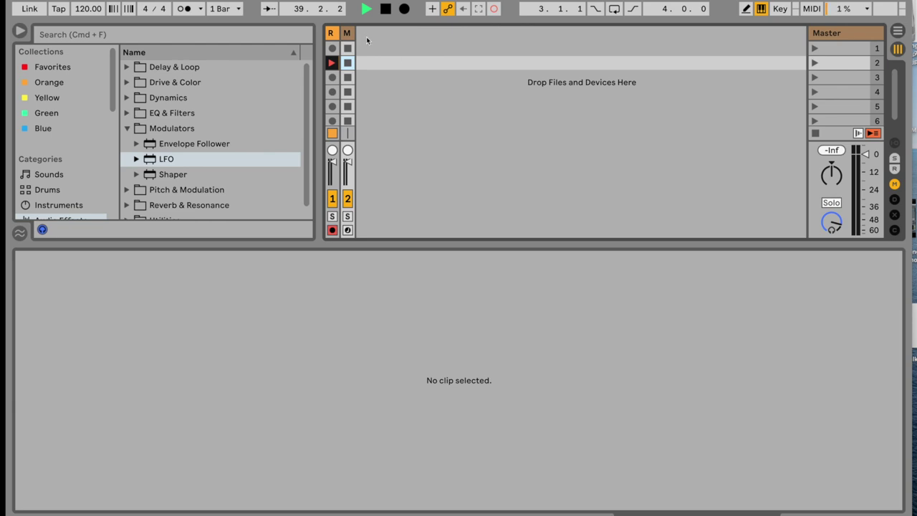
Step: Widen the 2 MIDI track, colour it yellow and arm it for recording
drag(356, 33, 414, 39)
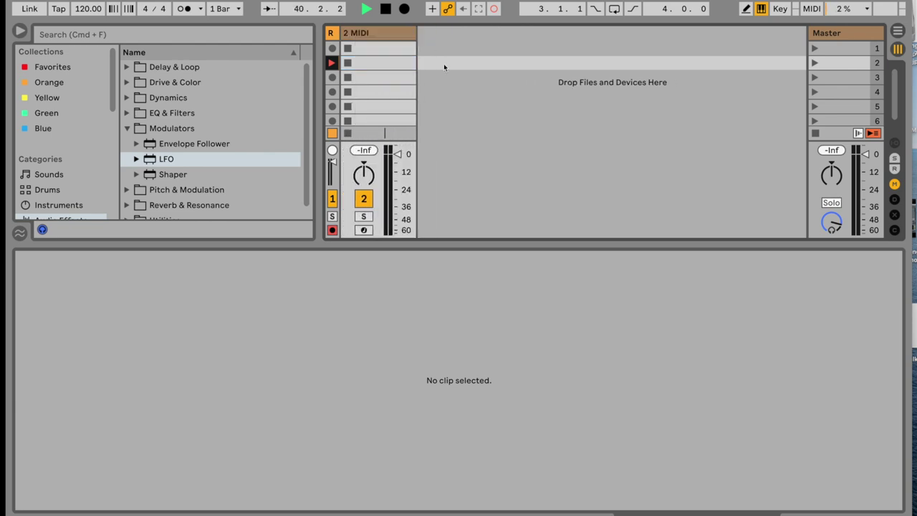
right_click(401, 39)
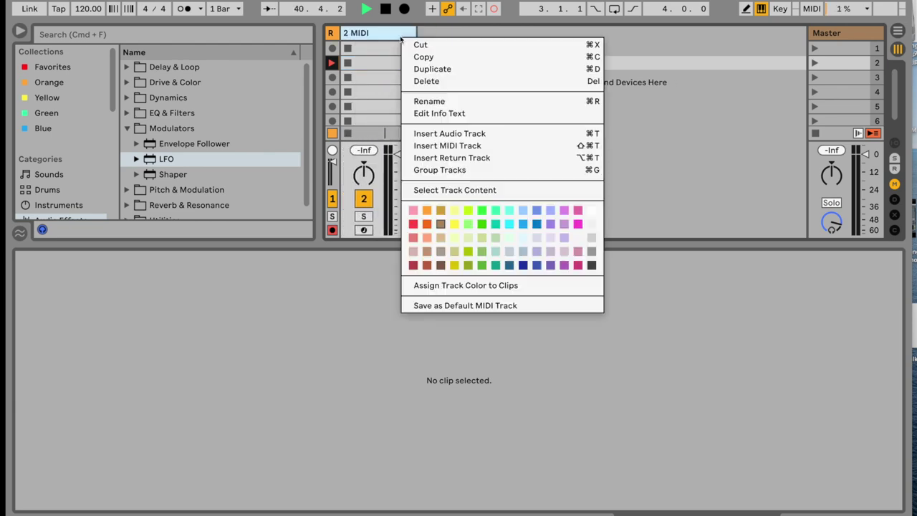
click(453, 224)
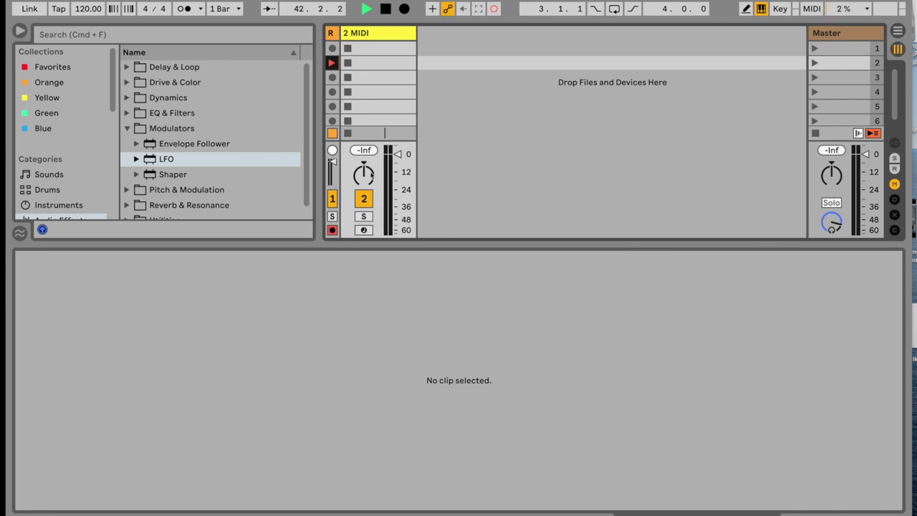
click(364, 230)
Step: Load Operator from the Browser's Instruments category onto the 2 MIDI track
click(126, 128)
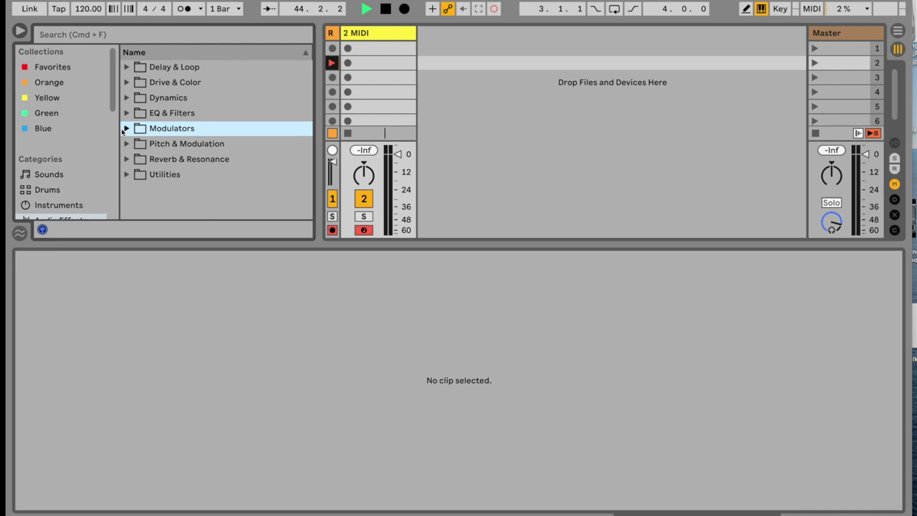
scroll(55, 167, down, 2)
click(55, 168)
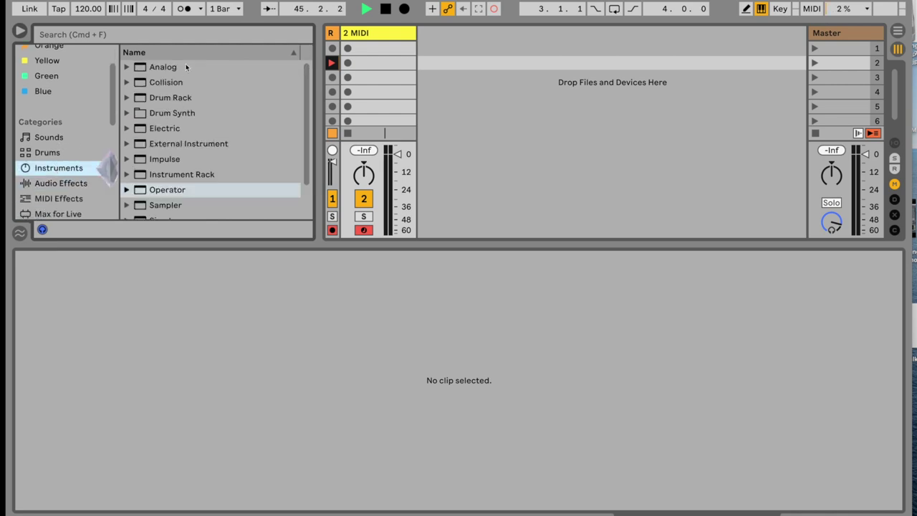
click(170, 193)
scroll(170, 197, down, 2)
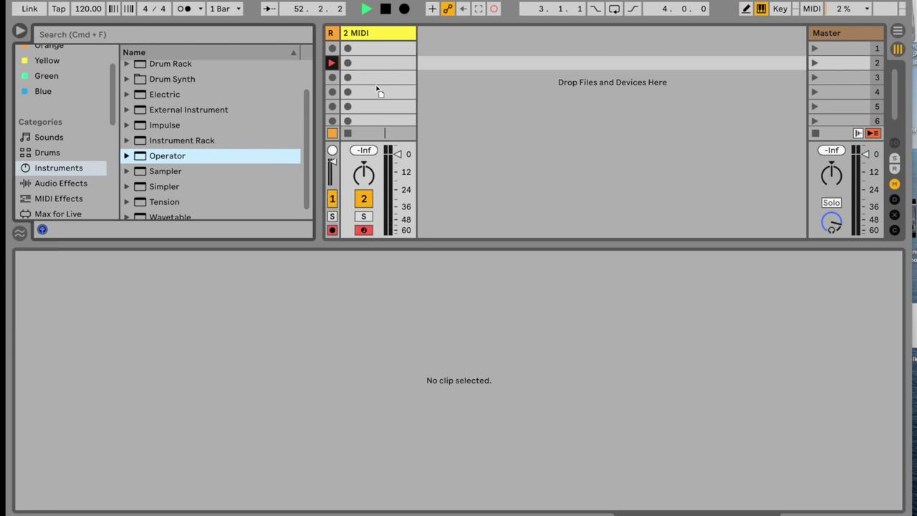
drag(376, 66, 376, 69)
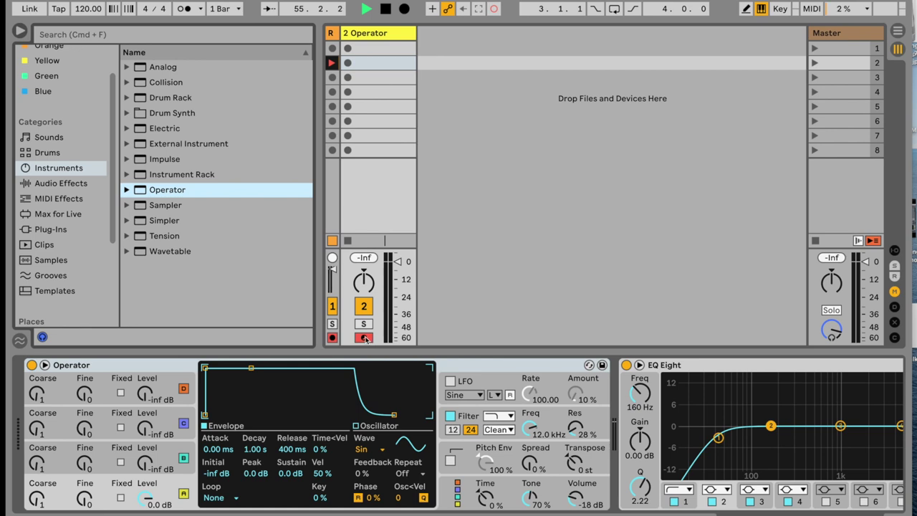
Step: Create a one-bar clip in slot 3 of 2 Operator holding a single F#3 note
double_click(395, 82)
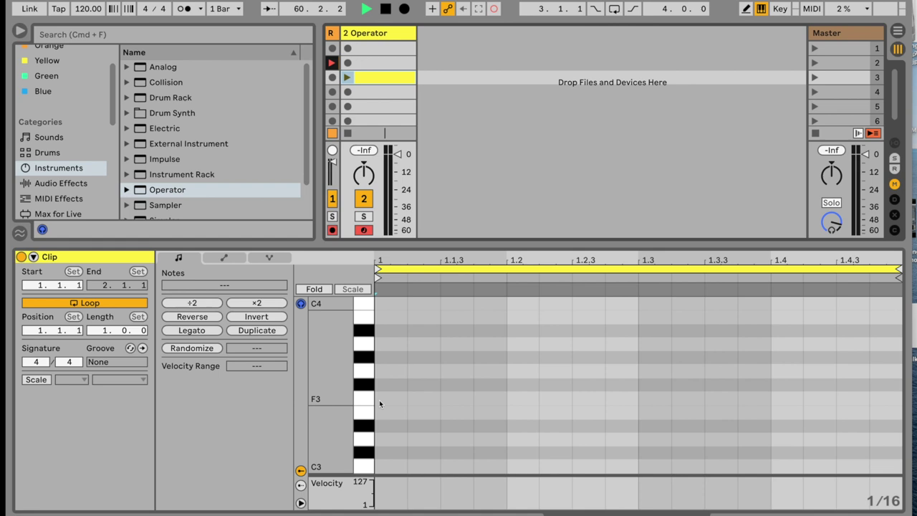
double_click(384, 386)
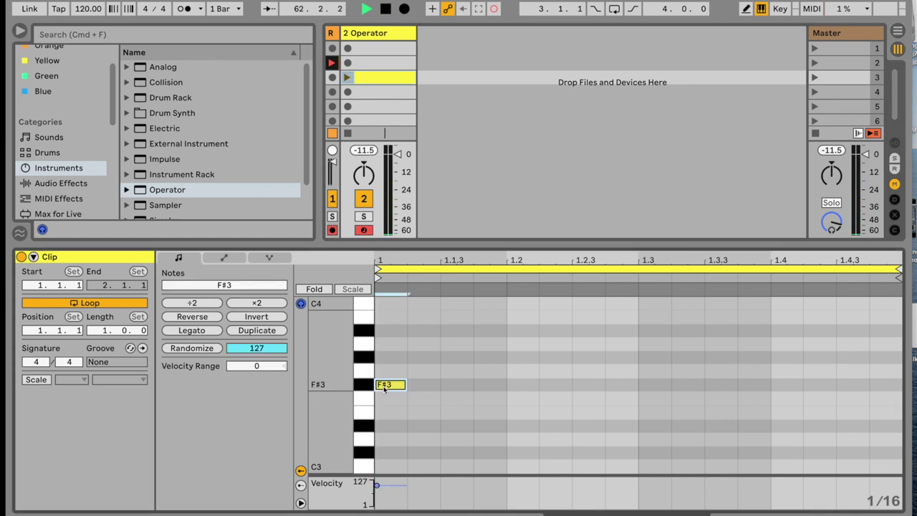
key(shift+Tab)
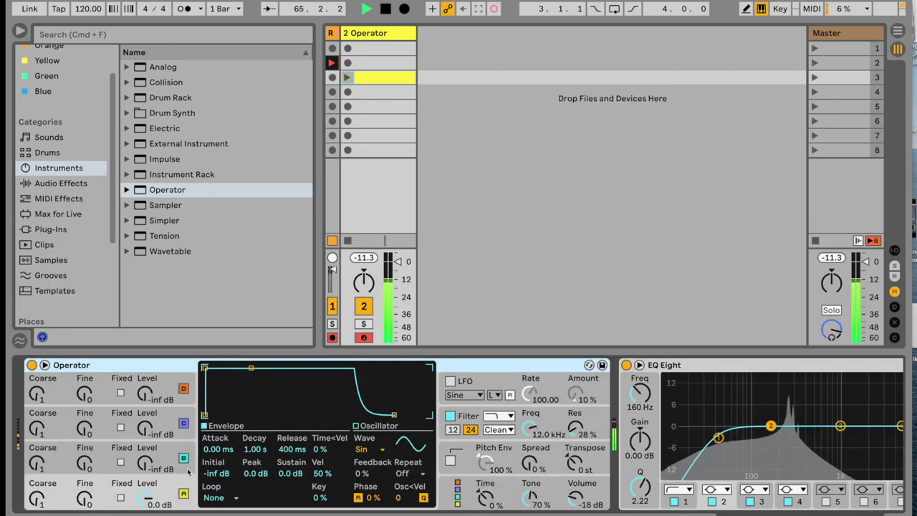
Step: Try Operator's Square 8 and then Triangle oscillator waveforms
click(363, 449)
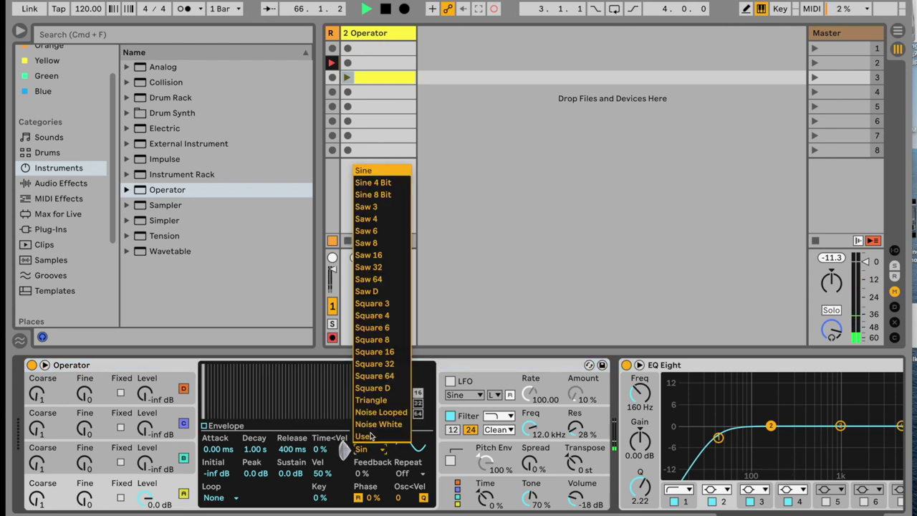
click(380, 339)
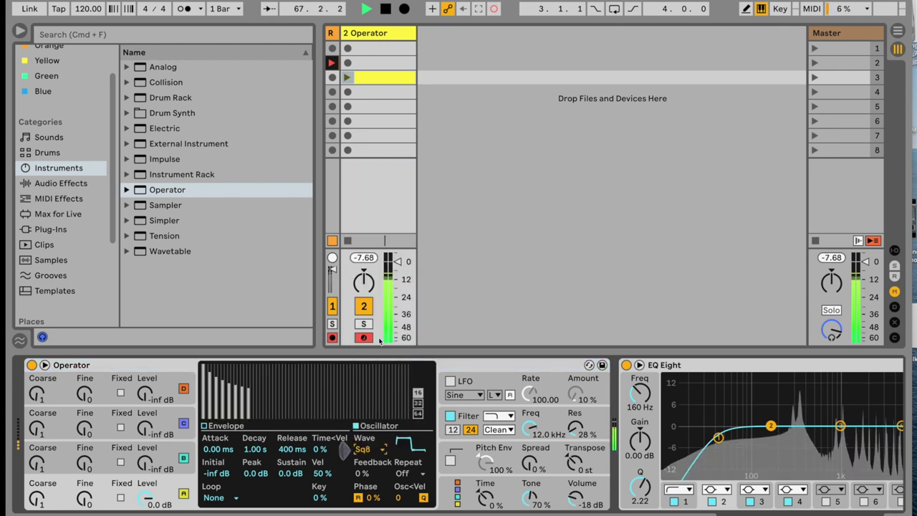
click(363, 450)
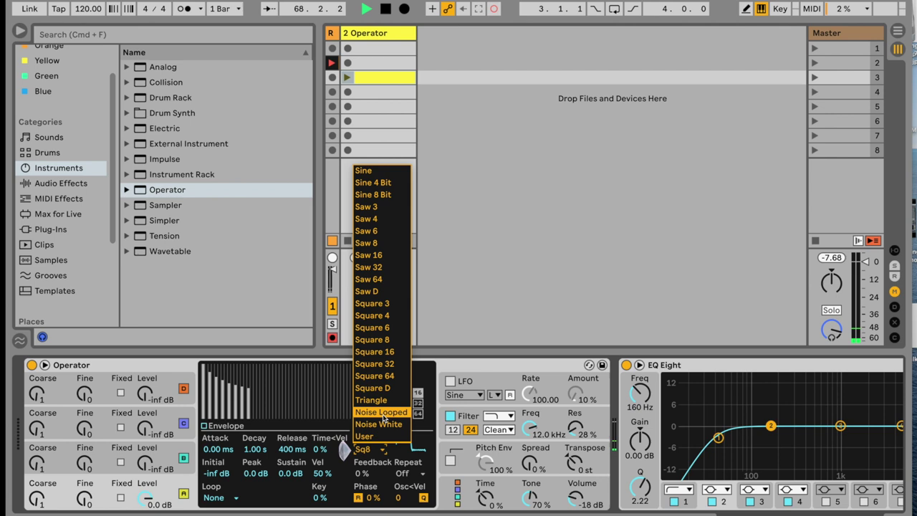
click(387, 405)
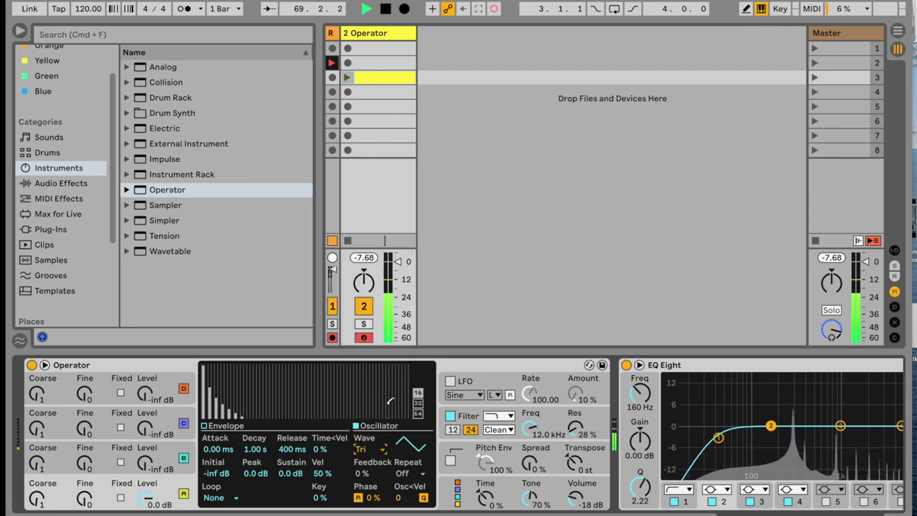
click(378, 449)
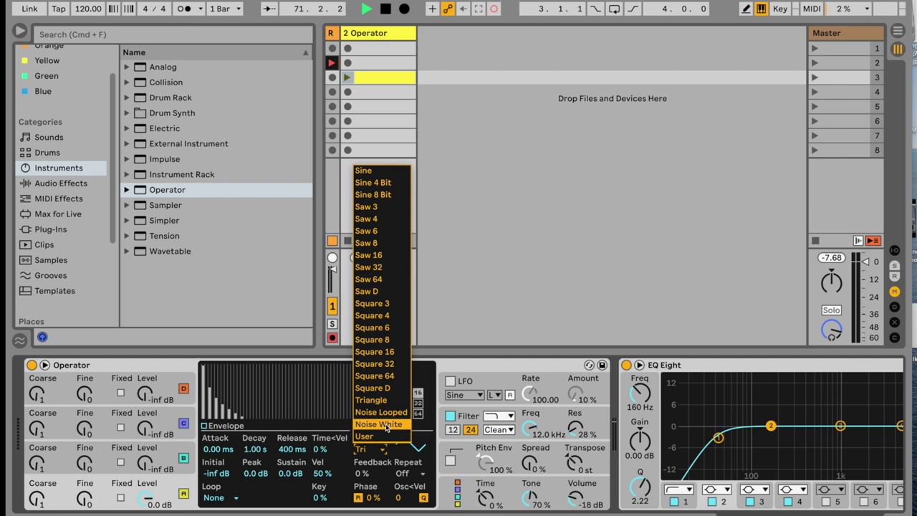
Step: Switch Operator to Noise White and make its filter a low-pass with cutoff around 784 Hz
click(387, 428)
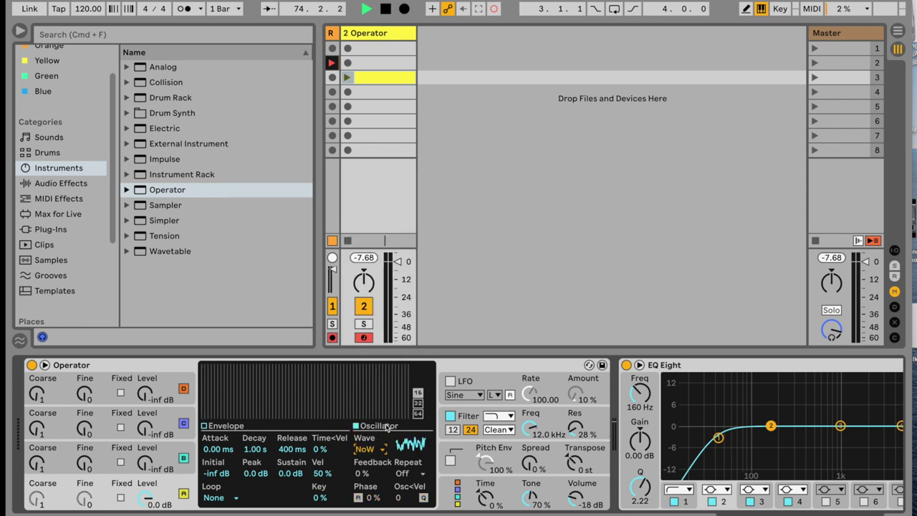
click(531, 429)
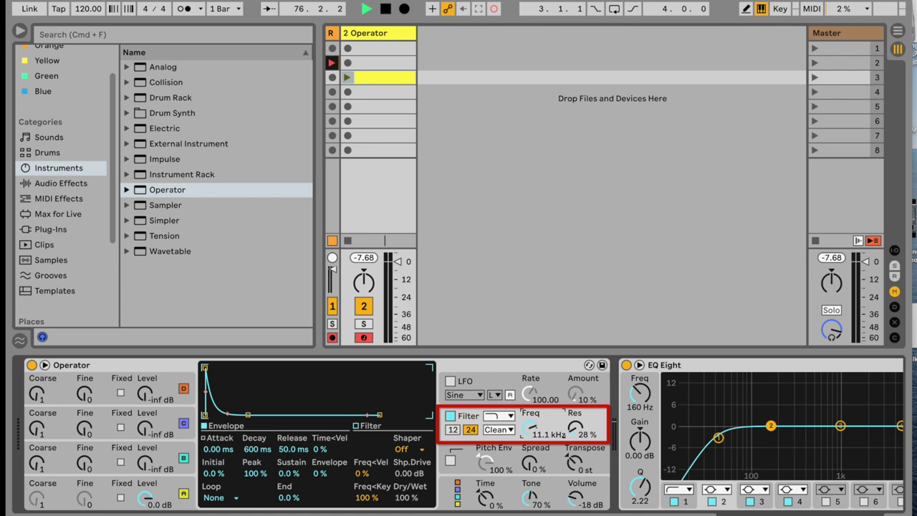
drag(530, 429, 530, 454)
click(499, 416)
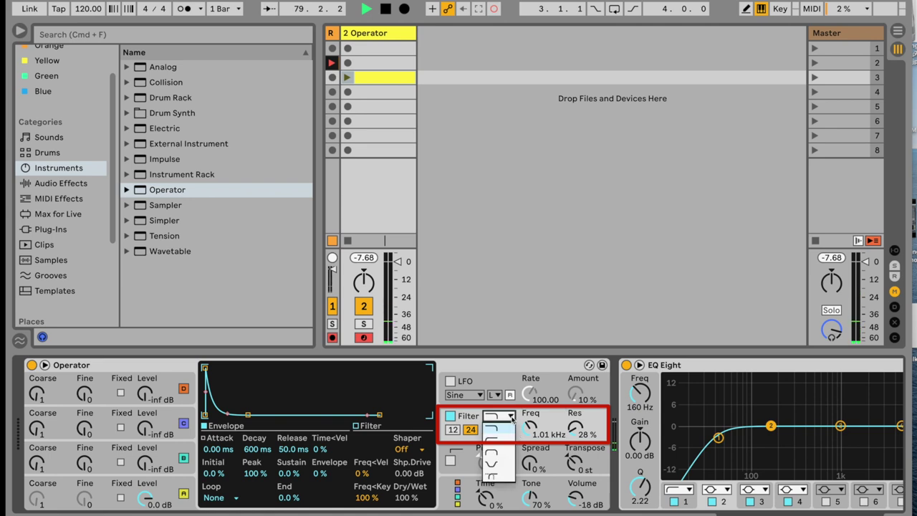
click(510, 428)
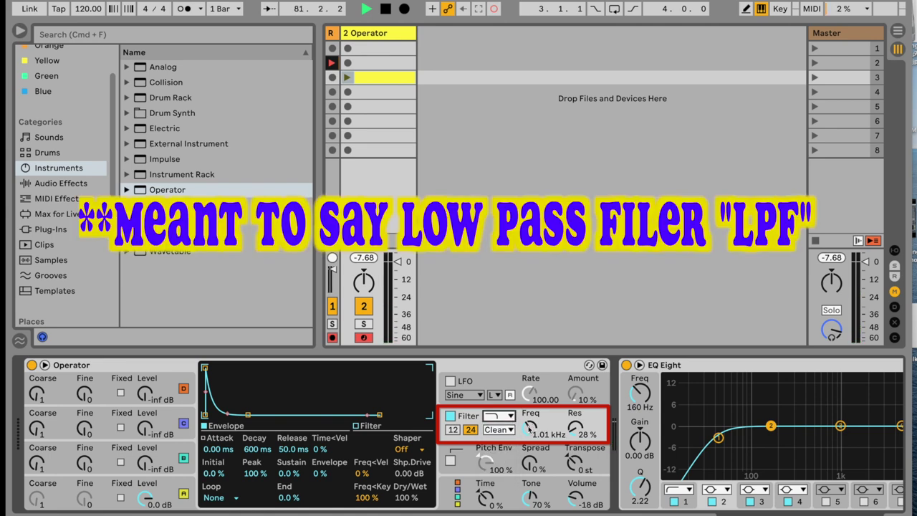
drag(529, 428, 529, 437)
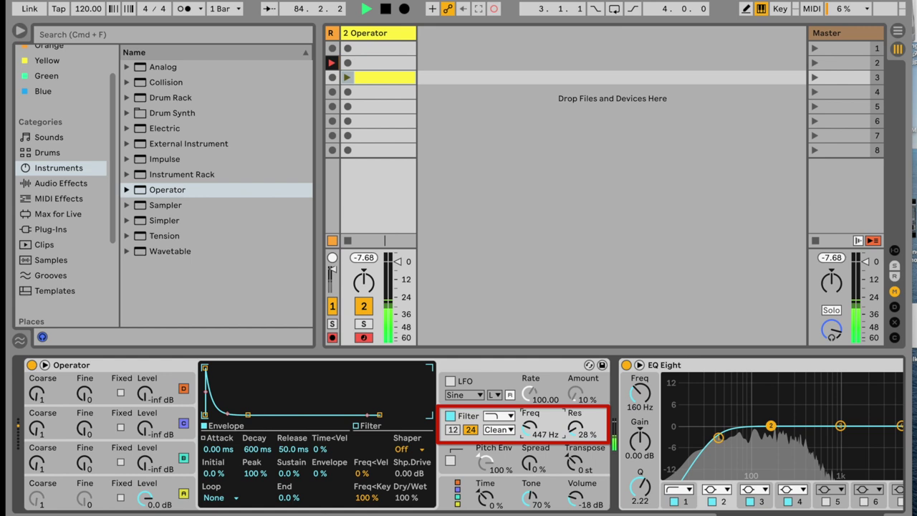
mouse_move(529, 437)
mouse_down()
mouse_move(529, 402)
mouse_move(529, 433)
mouse_move(575, 436)
mouse_move(528, 424)
mouse_up()
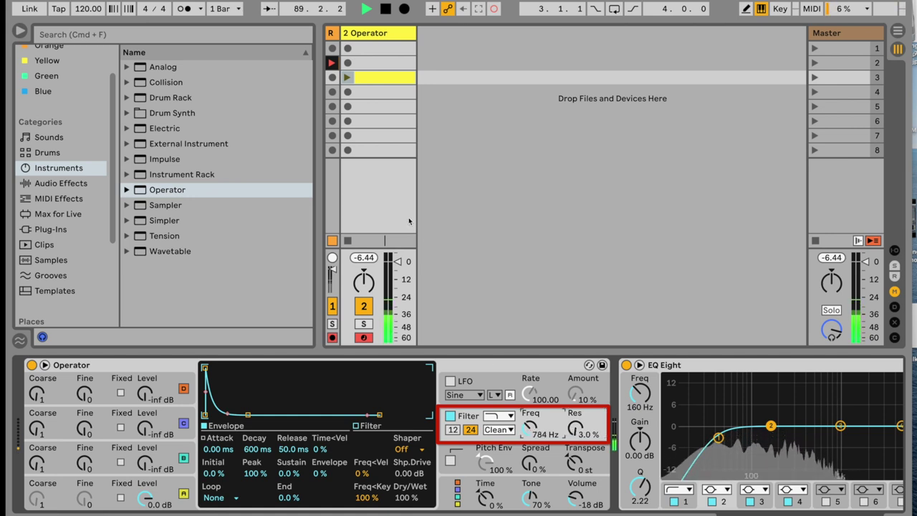
Step: Extend the slot 3 clip to 133 bars, stretch an F#3 note across it, and launch it
double_click(364, 84)
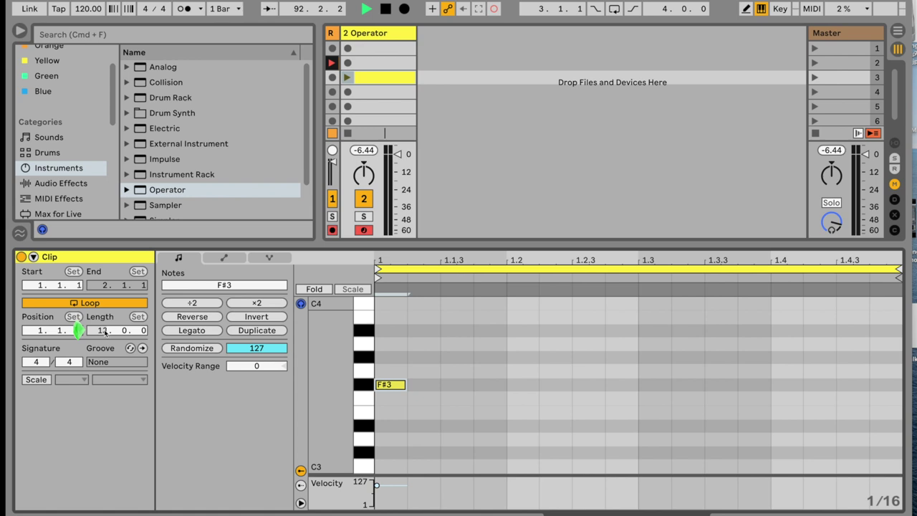
drag(104, 332, 105, 326)
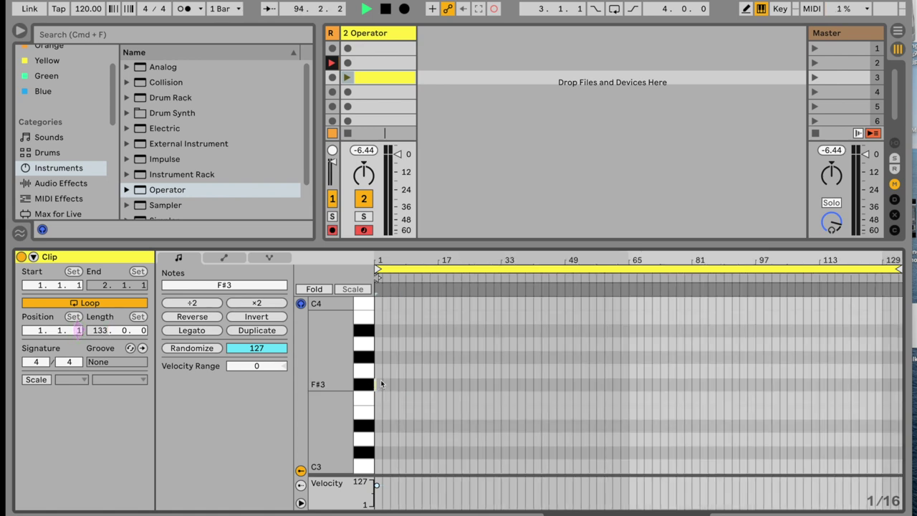
double_click(381, 384)
key(z)
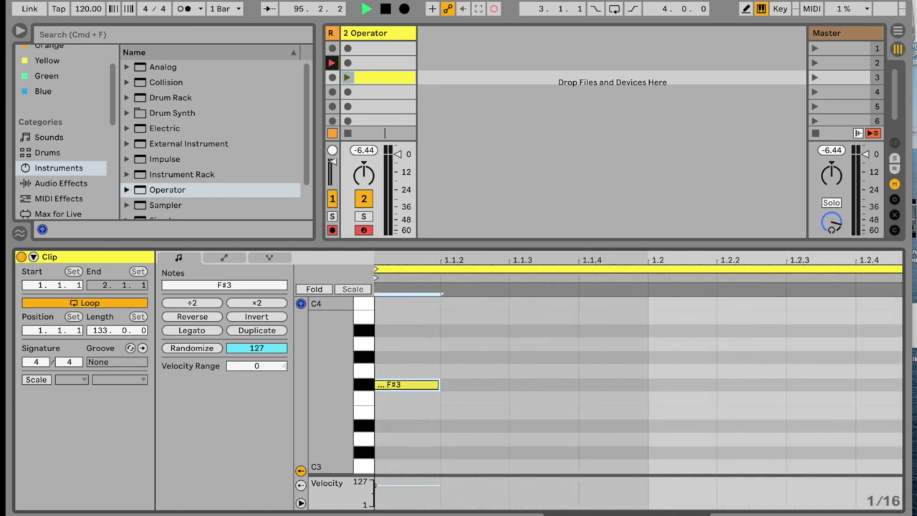
mouse_move(376, 260)
mouse_down()
mouse_move(376, 279)
mouse_move(375, 259)
mouse_up()
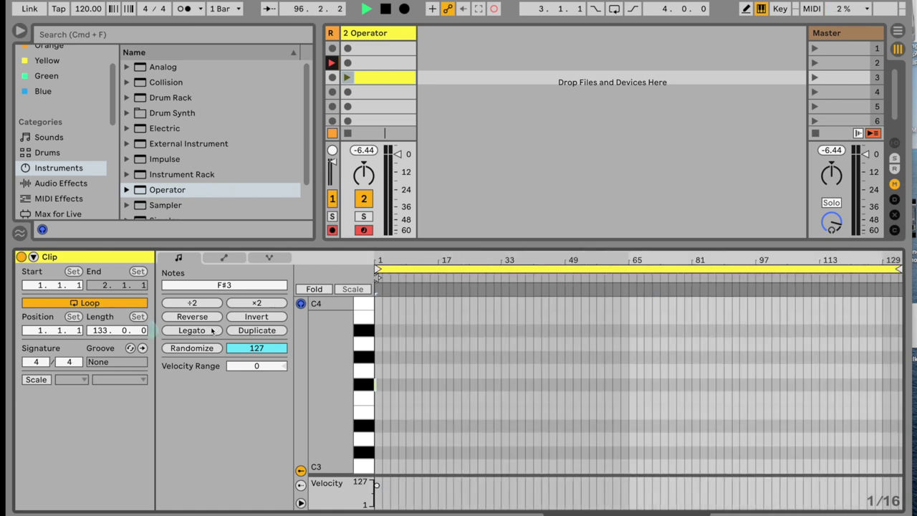
click(212, 332)
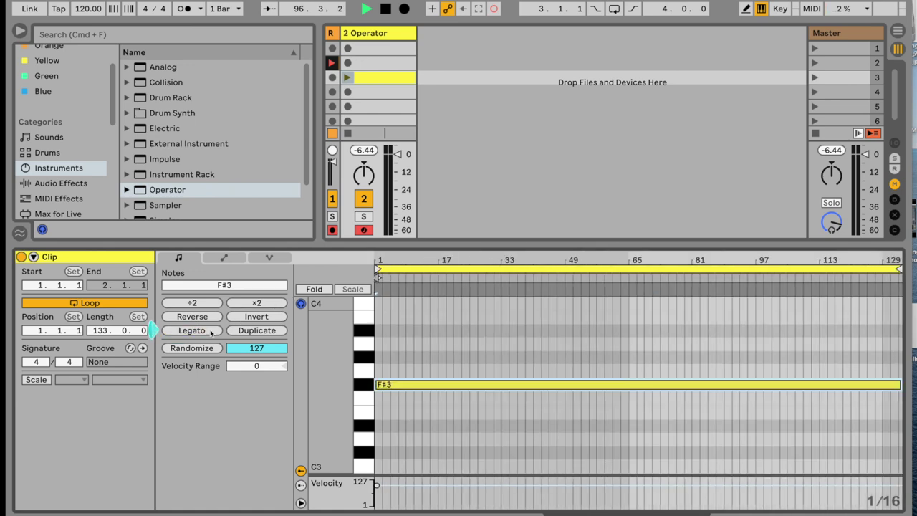
click(347, 77)
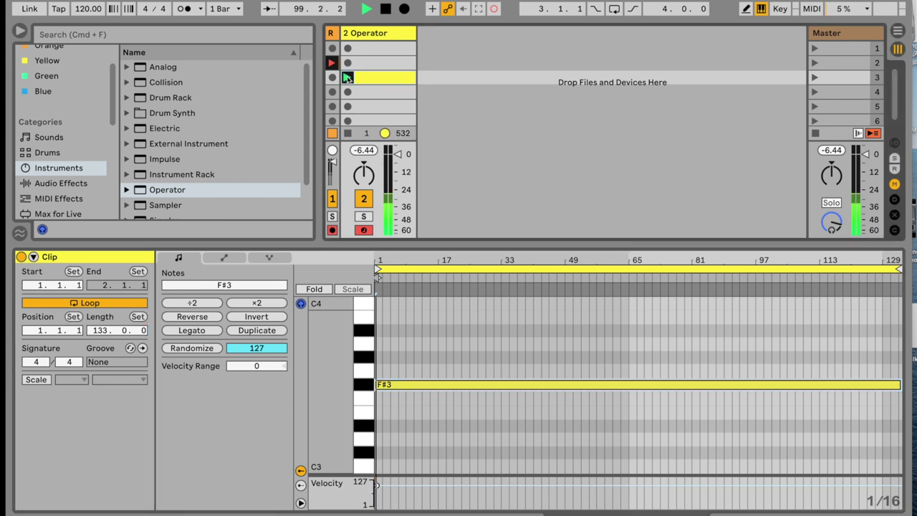
Step: Cut EQ Eight about 5 dB near 230 Hz, raise its low cut to about 56 Hz, and collapse it
key(shift+Tab)
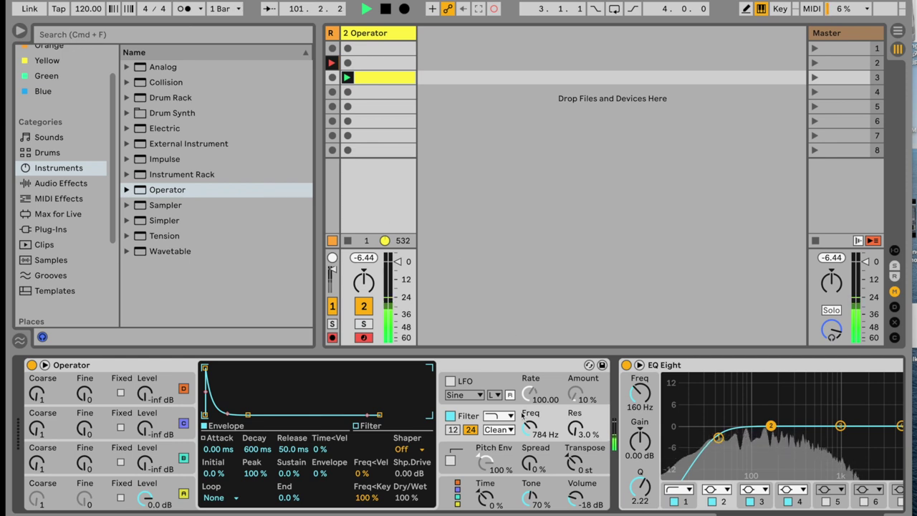
scroll(633, 433, right, 5)
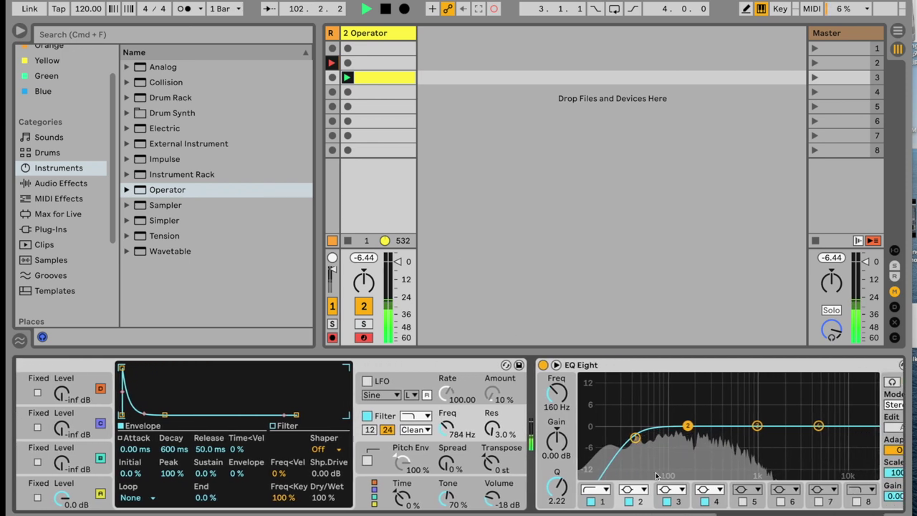
drag(632, 428, 644, 442)
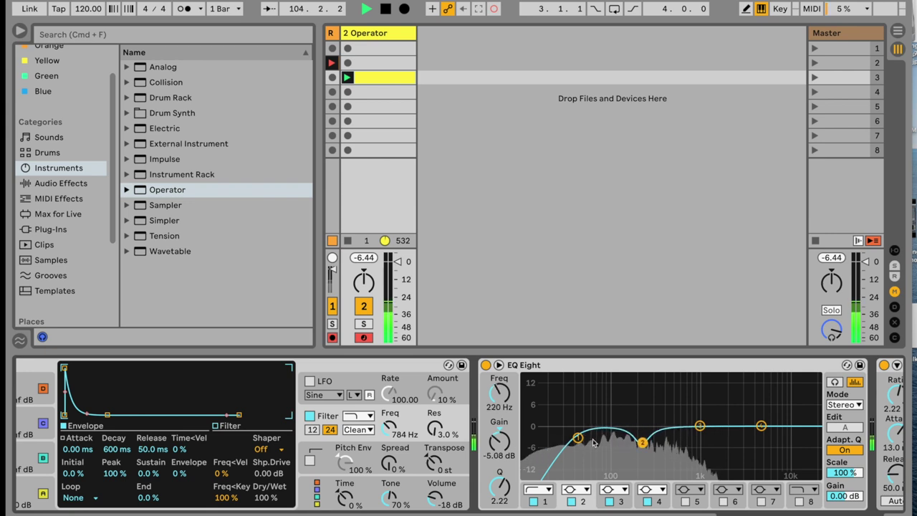
drag(578, 437, 590, 438)
scroll(487, 363, right, 6)
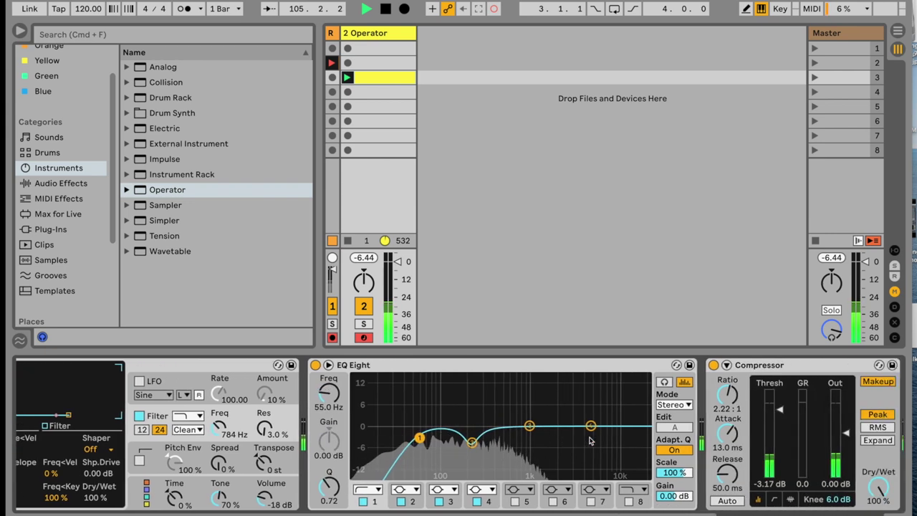
double_click(486, 363)
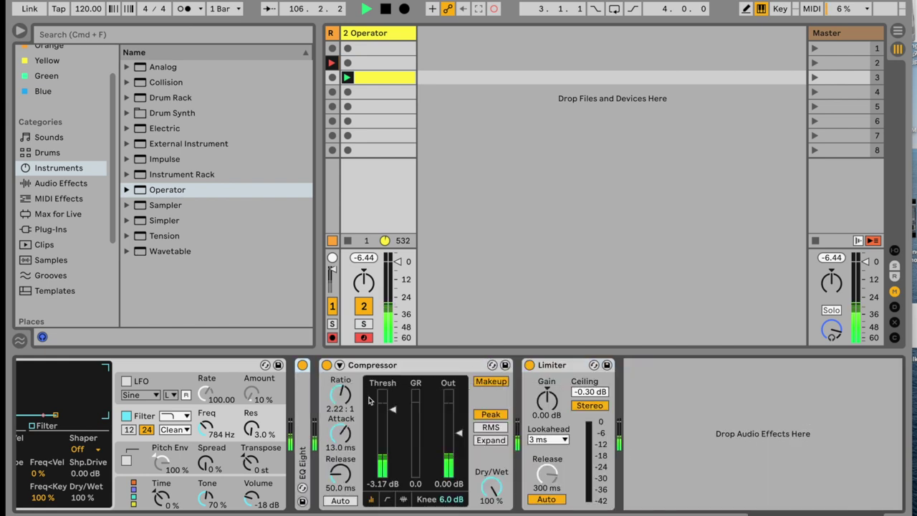
Step: Lower the Compressor threshold to -15.3 dB, raise its ratio slightly, and collapse it
drag(393, 409, 393, 437)
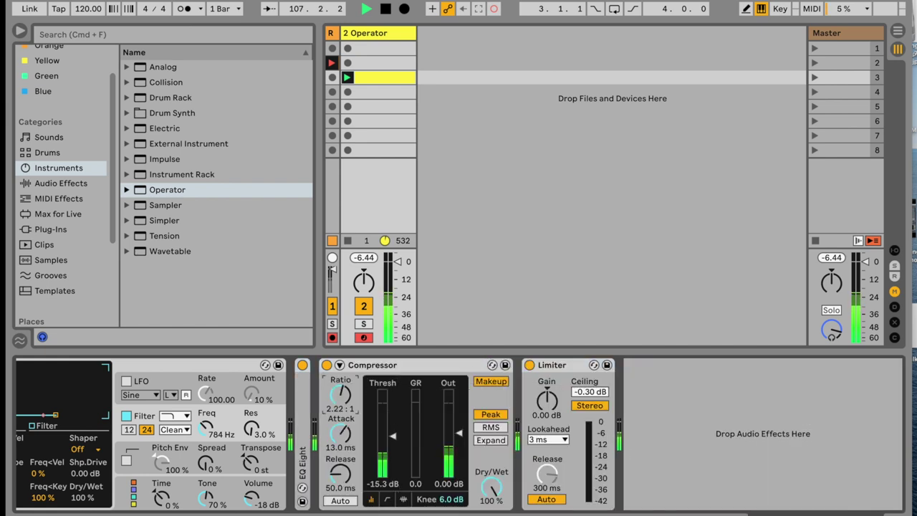
drag(341, 395, 342, 388)
double_click(374, 365)
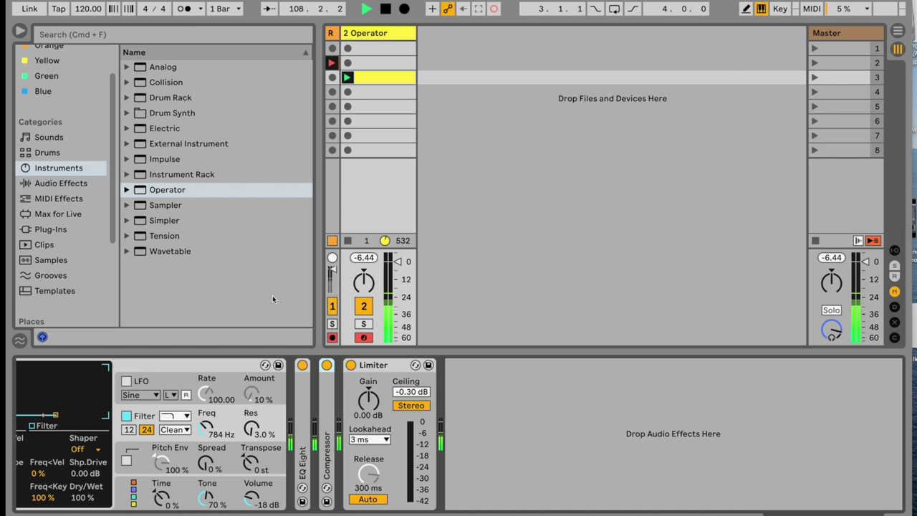
Step: Insert a Reverb between Compressor and Limiter with High quality and dry/wet lowered to 47%
click(76, 183)
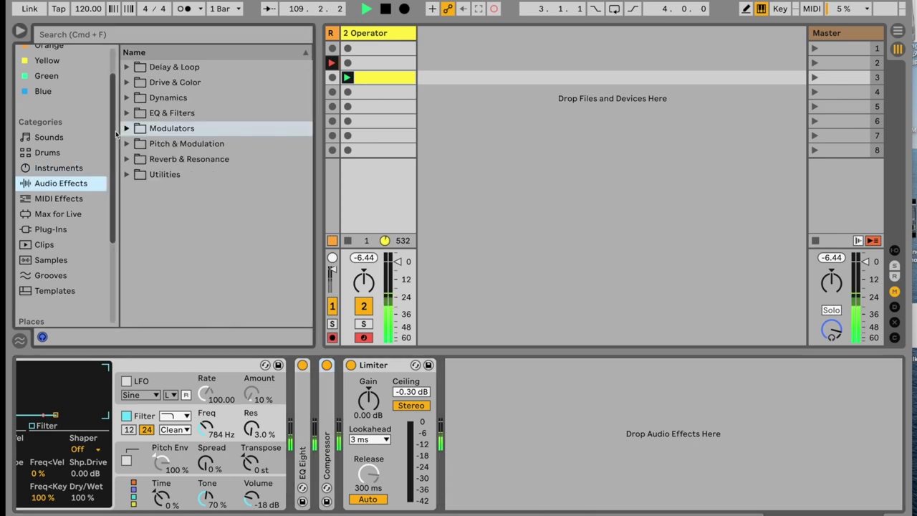
click(127, 160)
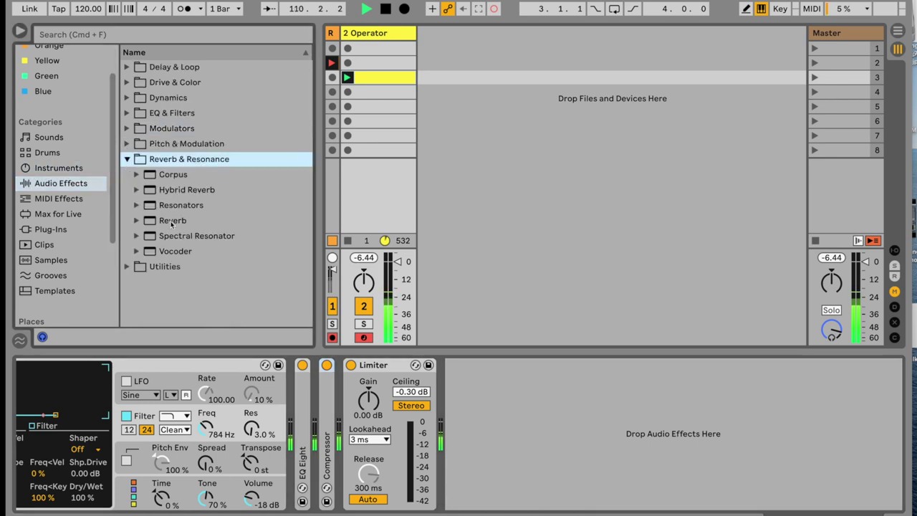
drag(172, 224, 363, 403)
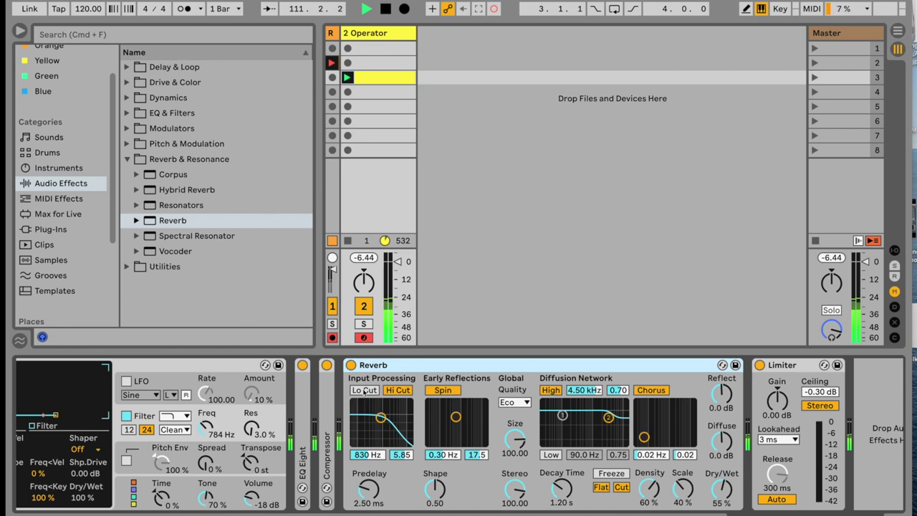
click(513, 402)
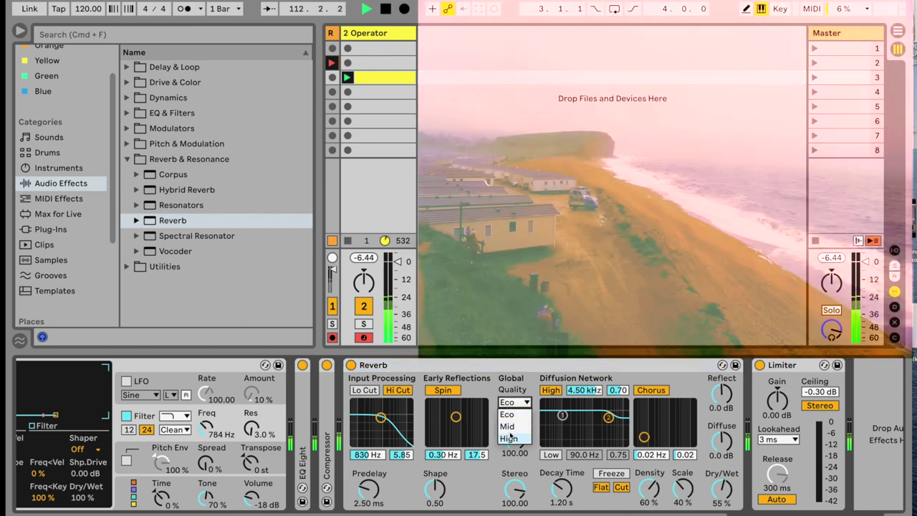
click(510, 432)
drag(714, 494, 714, 499)
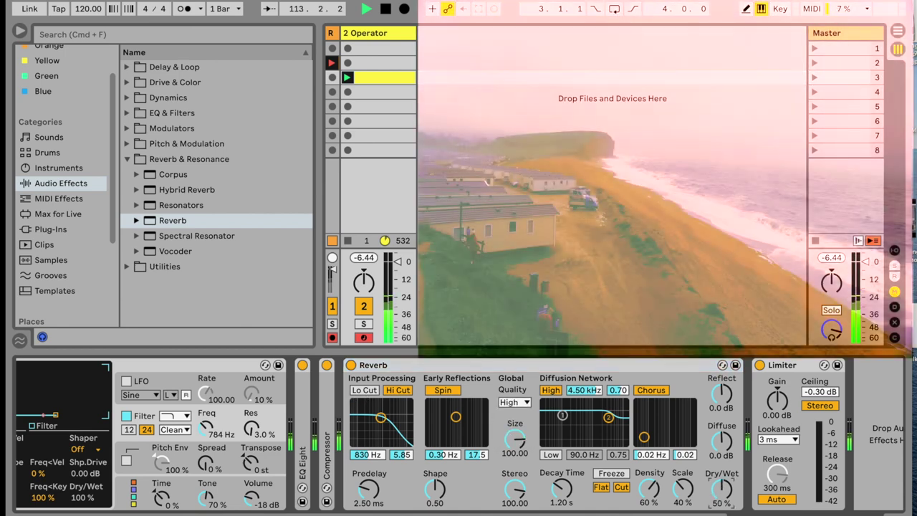
Step: Set the Reverb's diffusion shelves to 116 Hz and 4.09 kHz, a 1.04 kHz low cut, and 7.82 s decay
click(559, 457)
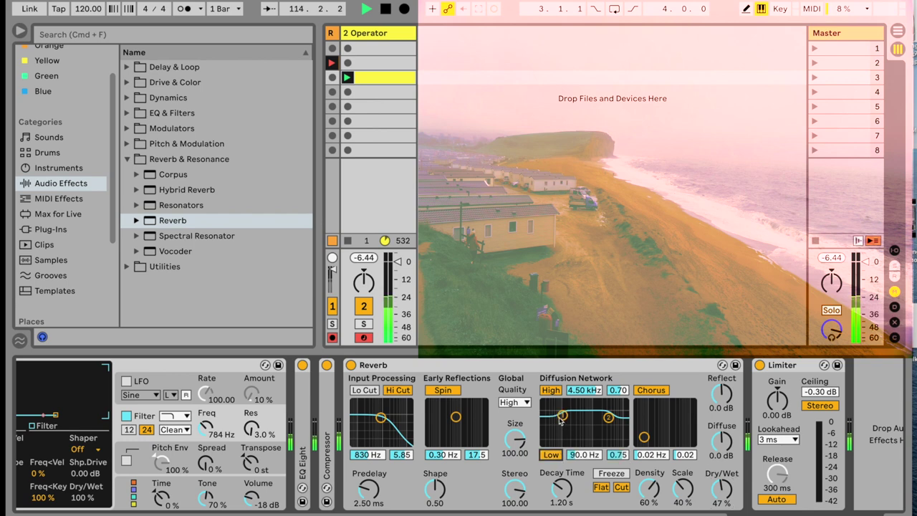
drag(561, 422, 565, 442)
drag(607, 419, 608, 441)
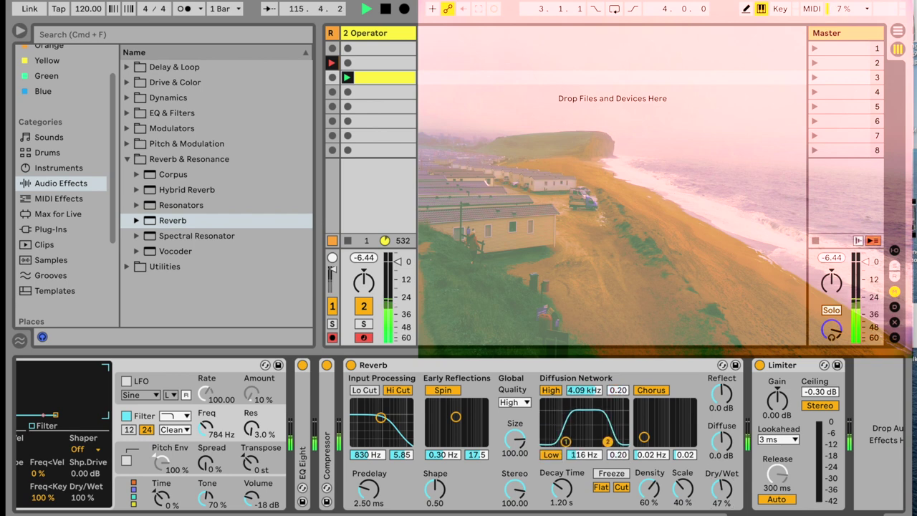
click(364, 390)
drag(382, 419, 385, 417)
mouse_move(561, 490)
mouse_down()
mouse_move(562, 473)
mouse_move(562, 483)
mouse_up()
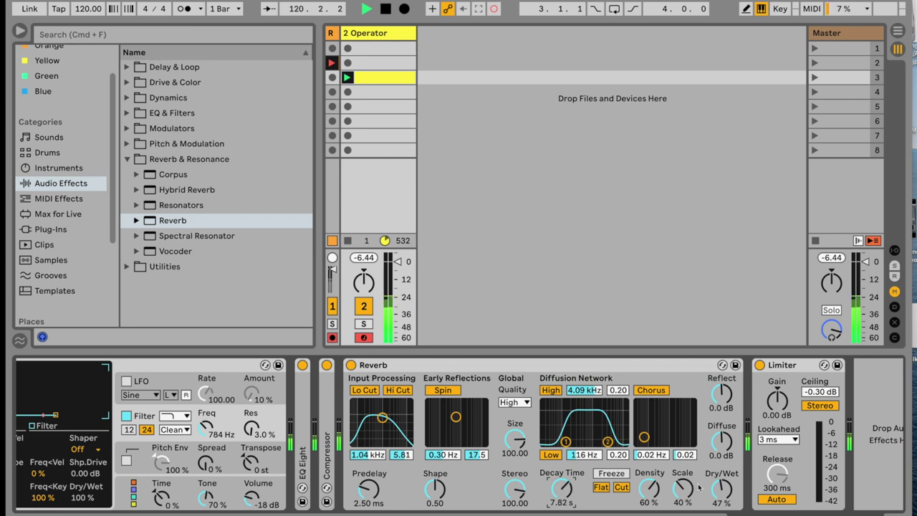
Step: Scroll back to Operator and adjust its filter cutoff frequency toward 1.01 kHz
scroll(611, 465, left, 3)
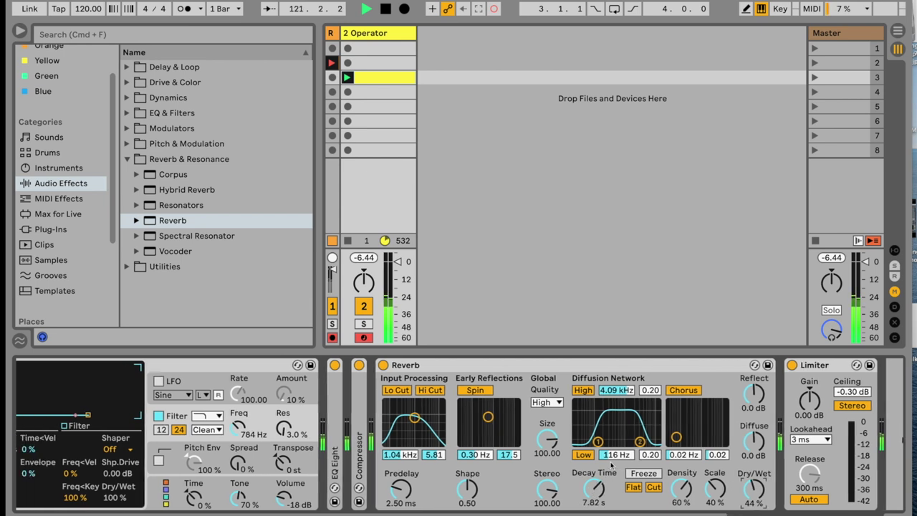
scroll(611, 465, left, 15)
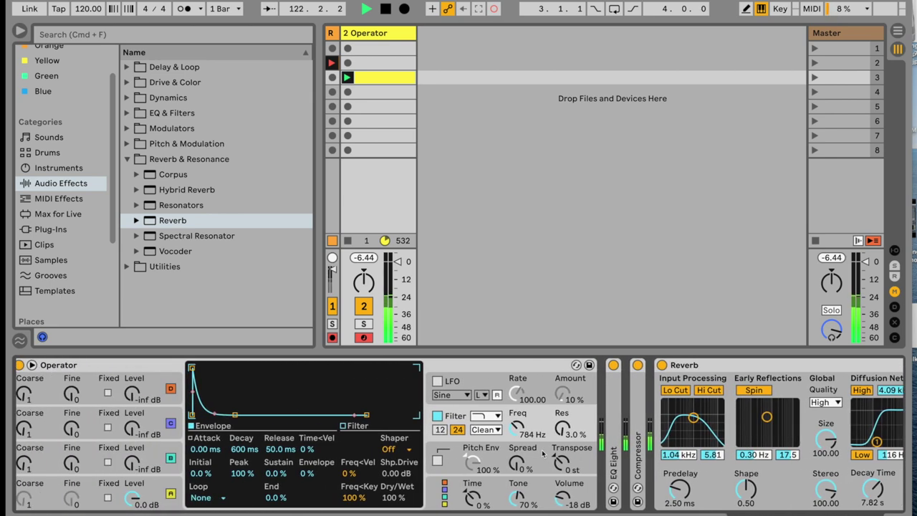
scroll(543, 453, left, 1)
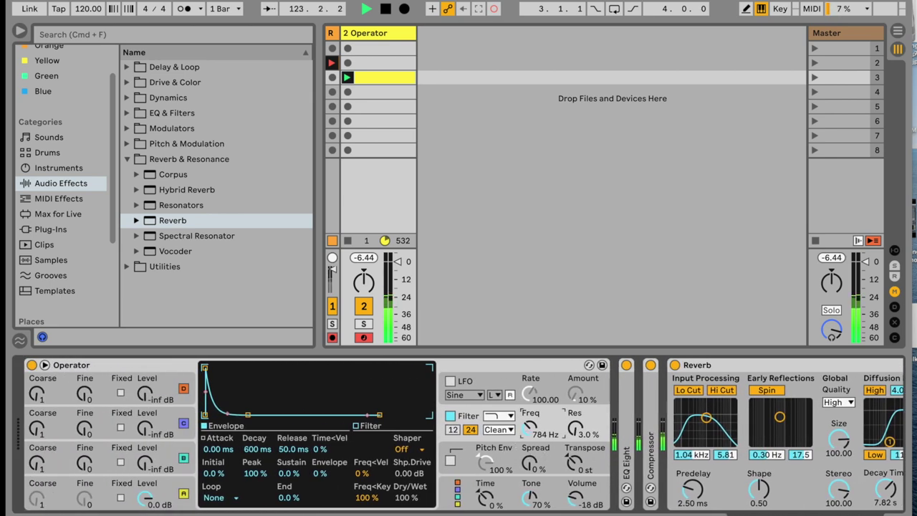
mouse_move(530, 428)
mouse_down()
mouse_move(530, 452)
mouse_move(531, 413)
mouse_move(530, 439)
mouse_move(574, 423)
mouse_move(574, 411)
mouse_move(574, 420)
mouse_move(530, 427)
mouse_up()
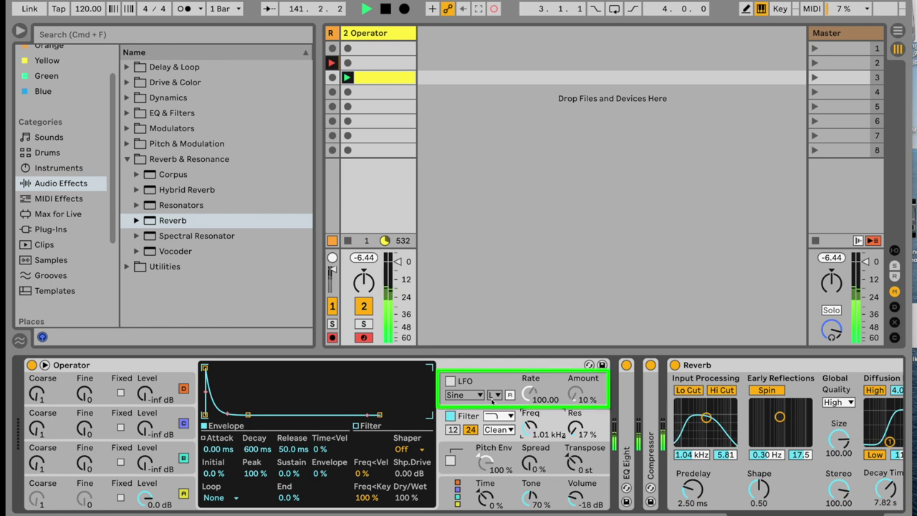
Step: Switch on Operator's LFO with an initial rate around 17 and 15% amount
click(455, 385)
click(450, 381)
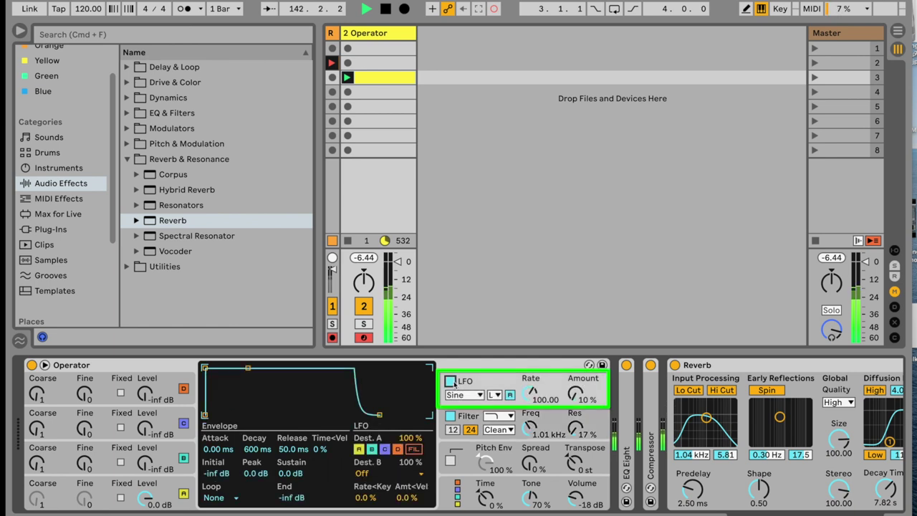
drag(531, 391, 531, 444)
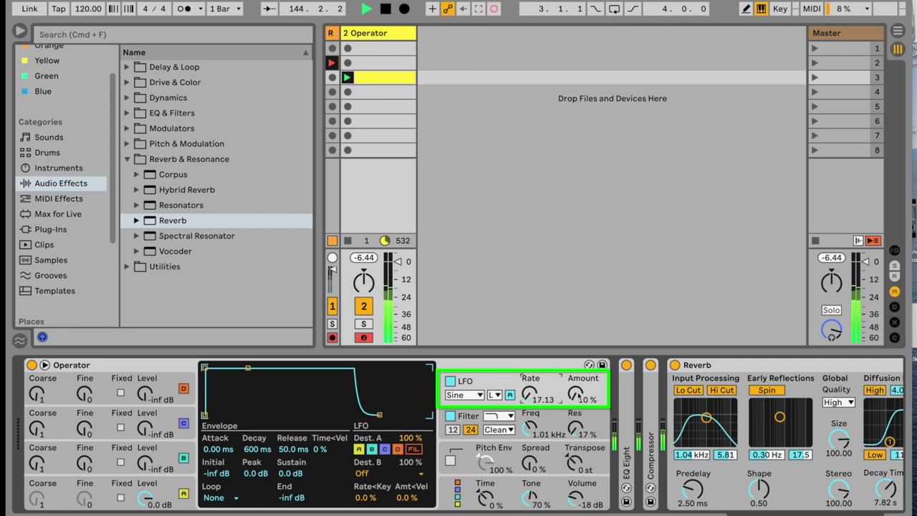
drag(577, 394, 577, 388)
Step: Route the LFO only to the filter by disabling oscillators A–C, then set rate 22.17 and amount 21%
click(413, 449)
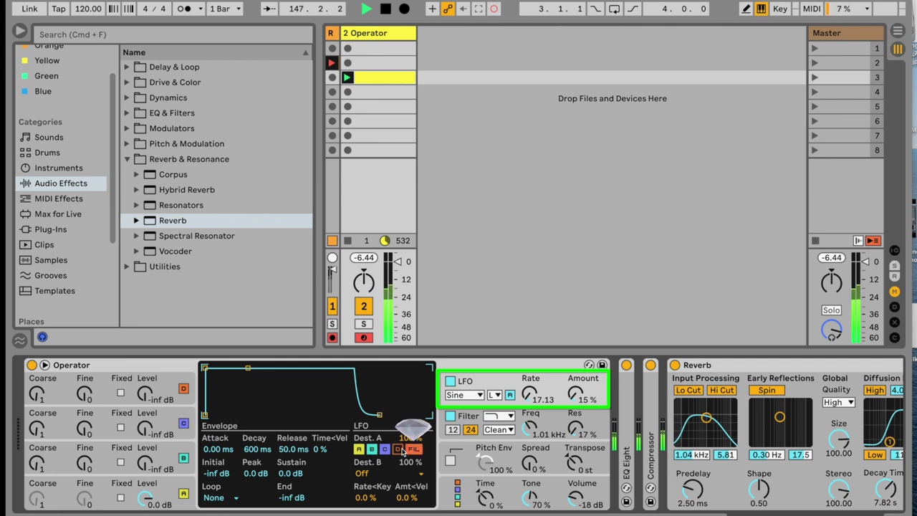
click(385, 450)
click(372, 450)
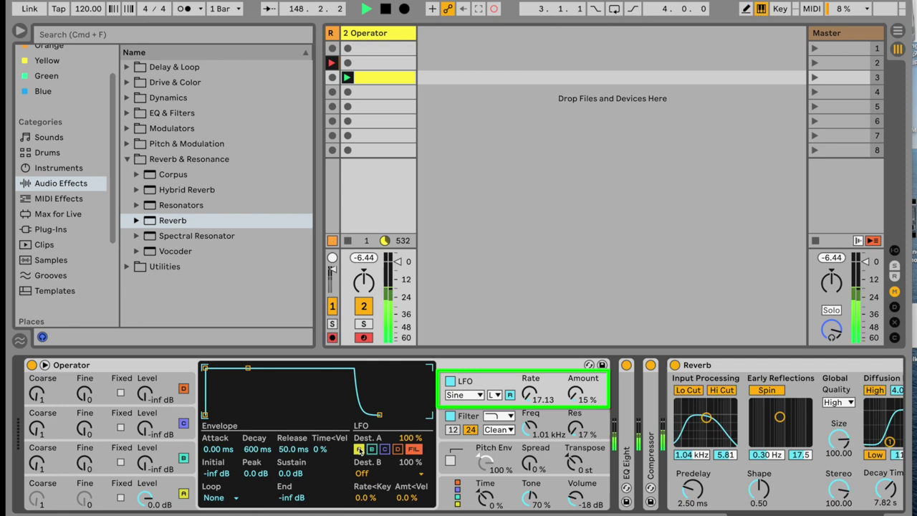
click(359, 449)
drag(528, 393, 529, 353)
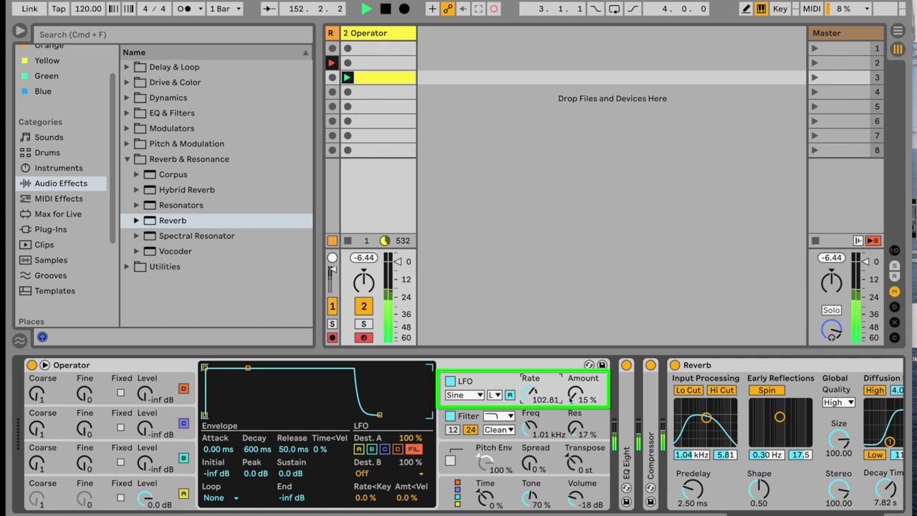
mouse_move(575, 393)
mouse_down()
mouse_move(575, 366)
mouse_move(575, 385)
mouse_move(530, 395)
mouse_move(530, 407)
mouse_move(571, 394)
mouse_up()
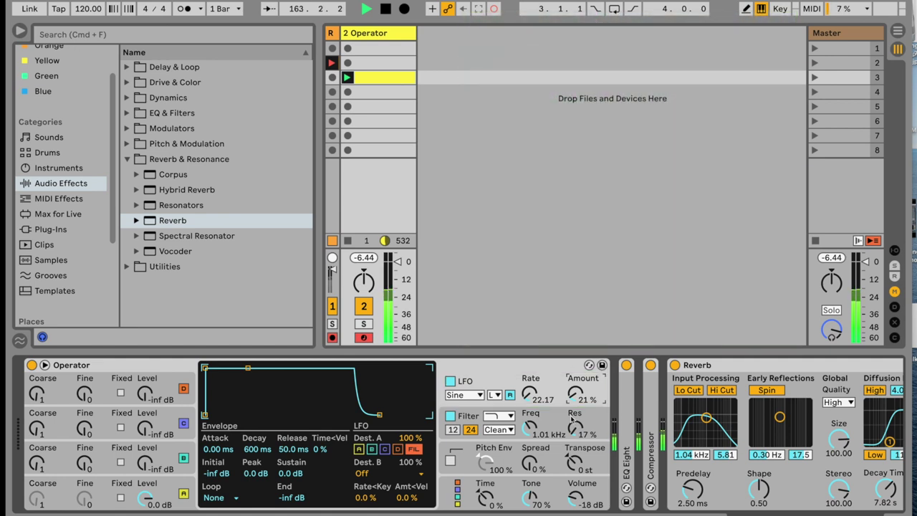
Step: Switch off Operator's LFO, drop Filter Freq to 549 Hz, and insert the LFO modulator before EQ Eight
click(451, 381)
drag(530, 427, 530, 448)
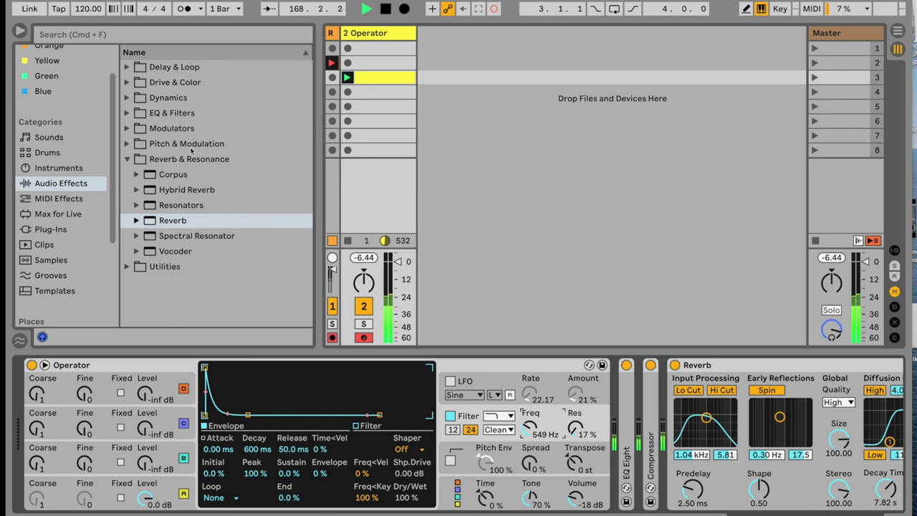
click(127, 159)
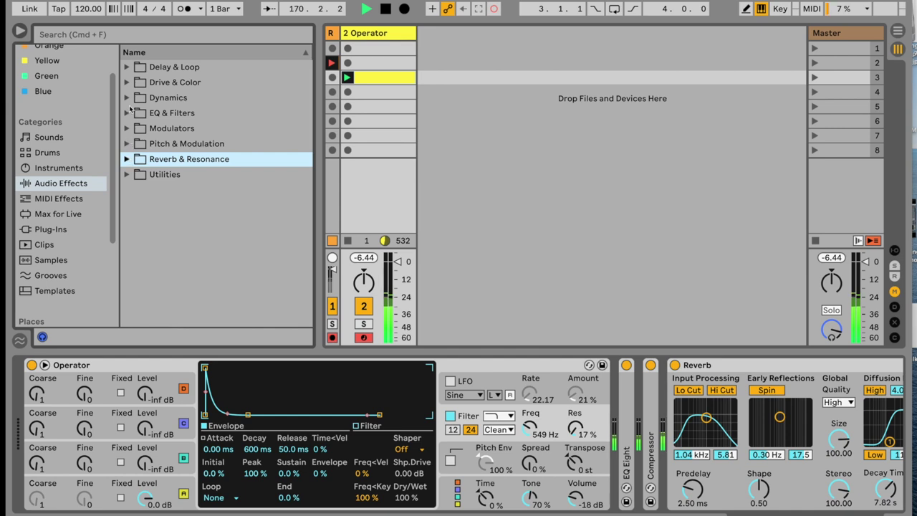
click(127, 129)
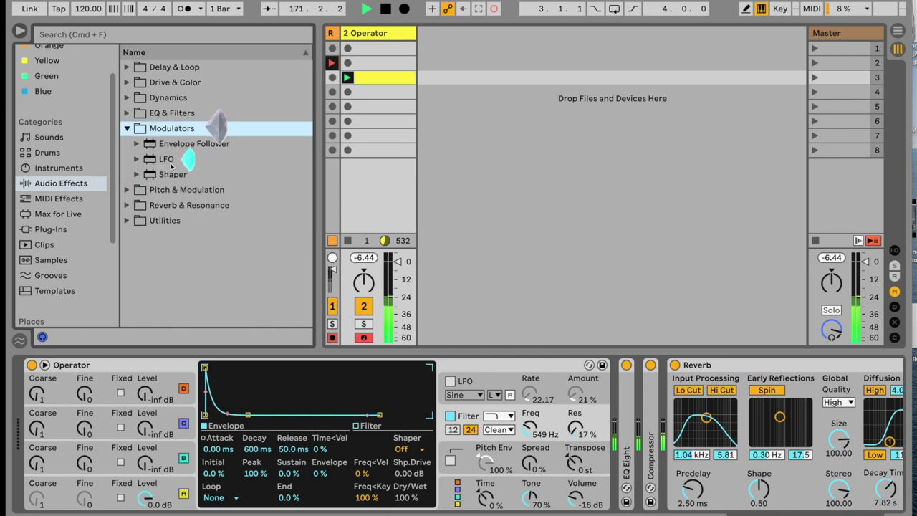
drag(188, 160, 584, 388)
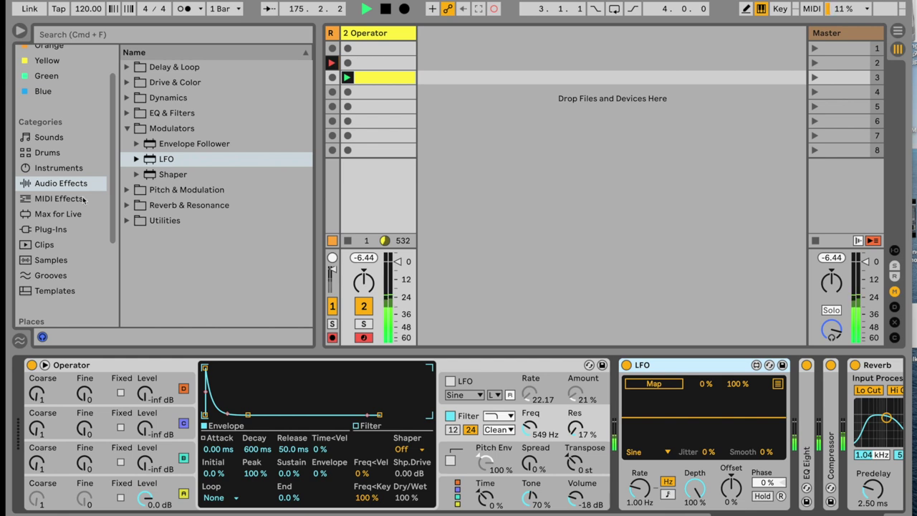
Step: Look through the Max Audio Effect folder among the Max for Live devices
click(74, 213)
click(126, 68)
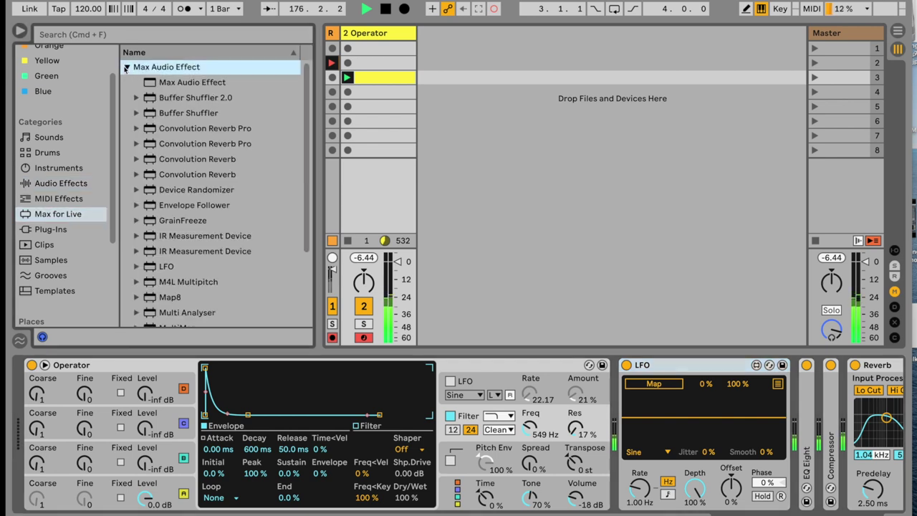
click(129, 67)
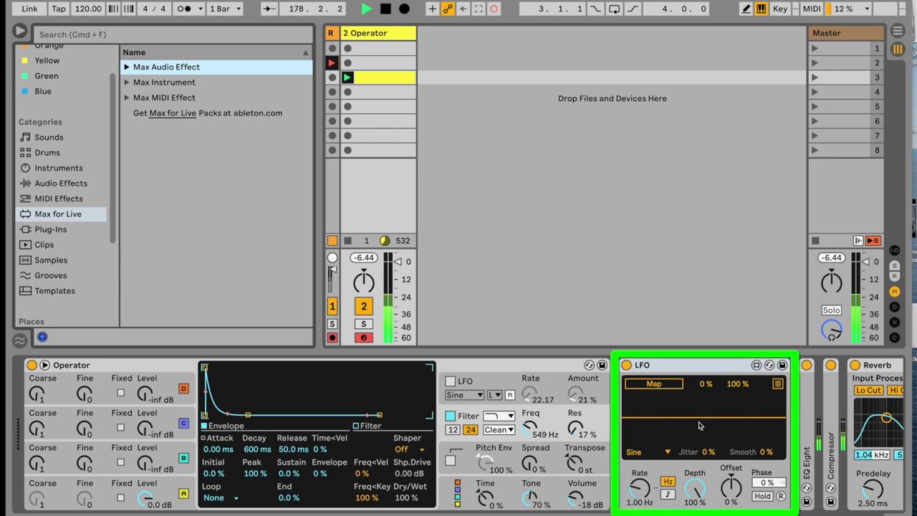
Step: Map the LFO to Operator's Filter Freq with 26 % depth and a 0.32 Hz rate
click(665, 372)
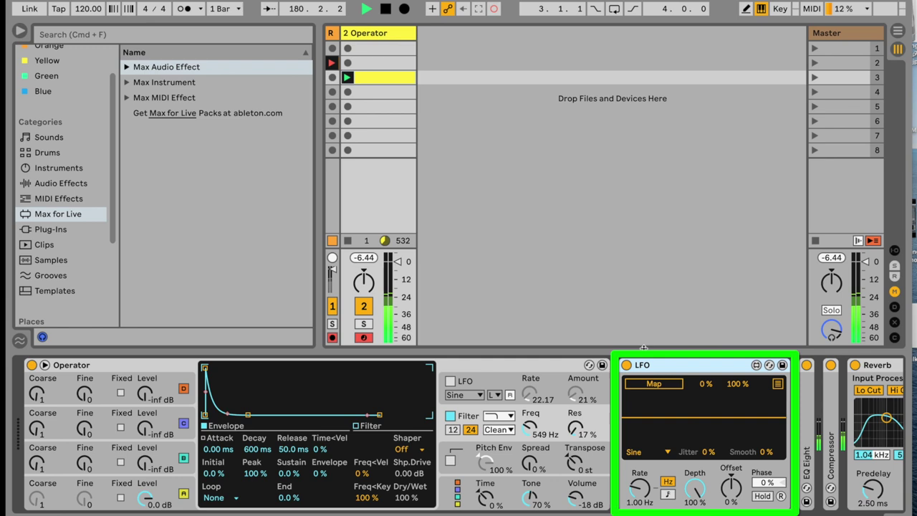
click(658, 386)
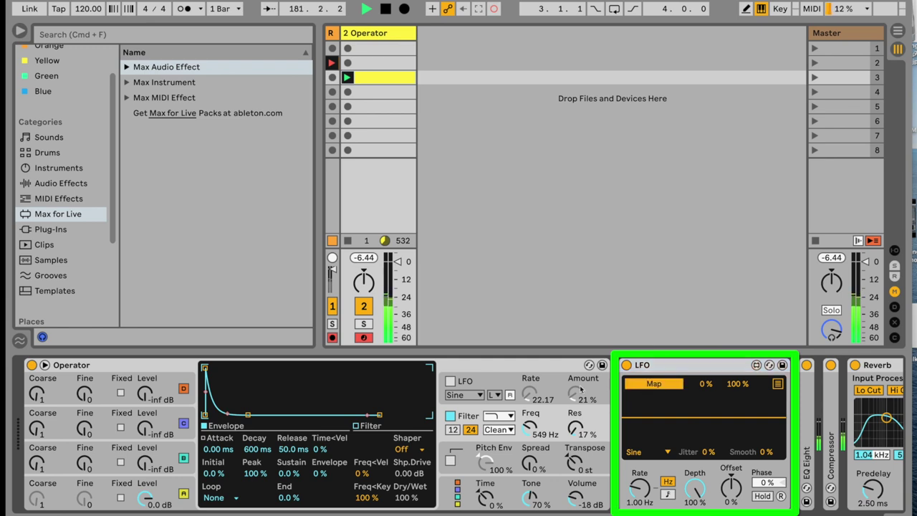
click(530, 430)
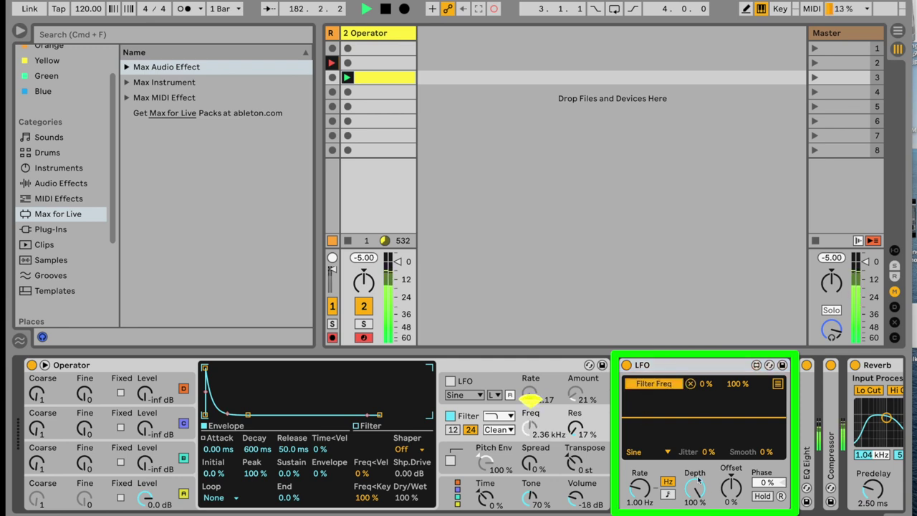
mouse_move(695, 487)
mouse_down()
mouse_move(694, 513)
mouse_move(694, 502)
mouse_up()
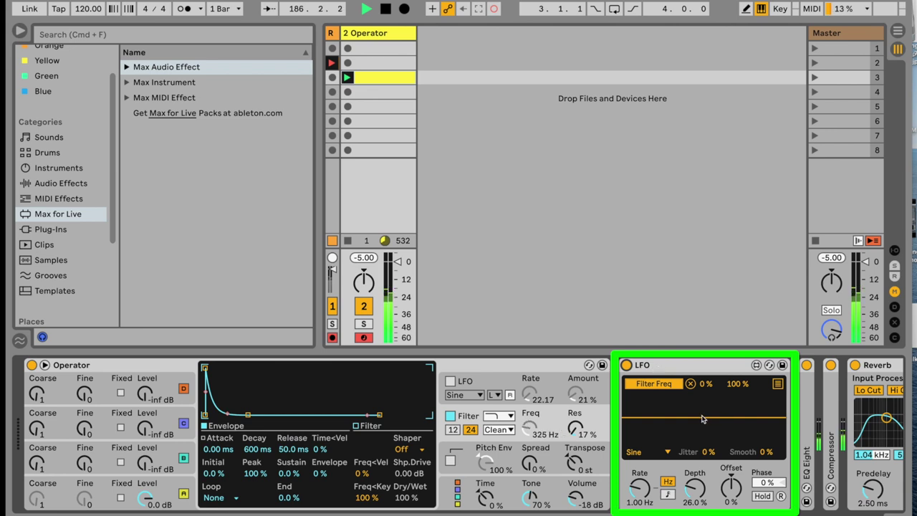
drag(642, 491, 642, 497)
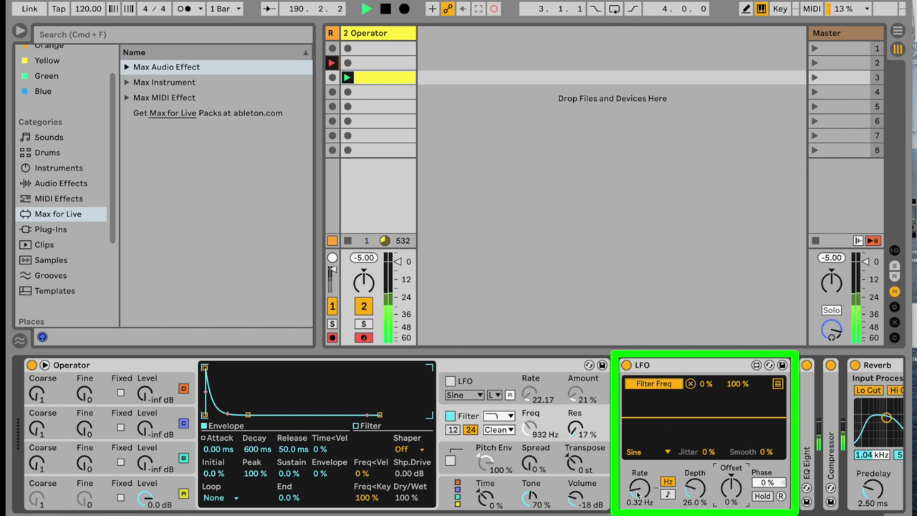
Step: Slow the LFO to 0.06 Hz, lower its depth further, and add 2 % jitter
drag(637, 493, 640, 507)
drag(691, 492, 691, 509)
drag(707, 453, 707, 449)
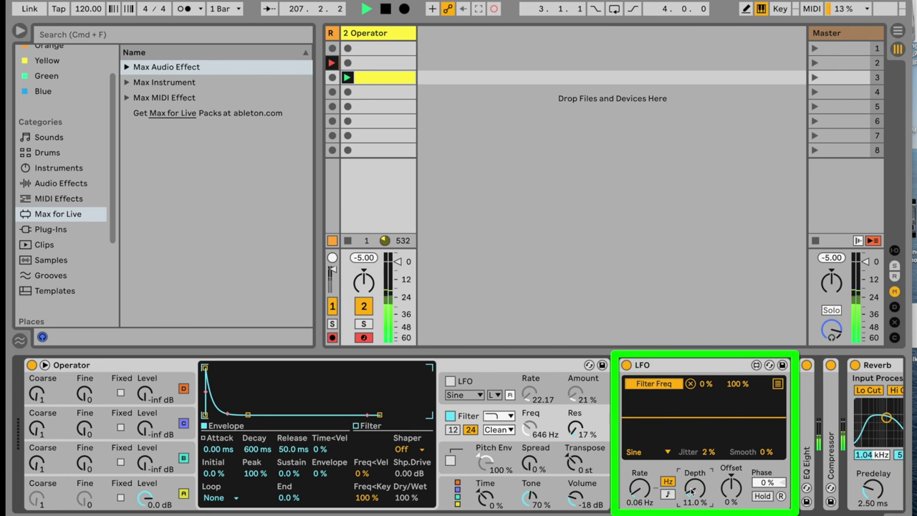
scroll(693, 490, down, 2)
Step: Raise filter resonance and map LFO slot 2 to Operator's Filter Res with a 35 % maximum
mouse_move(575, 428)
mouse_down()
mouse_move(575, 395)
mouse_move(575, 442)
mouse_up()
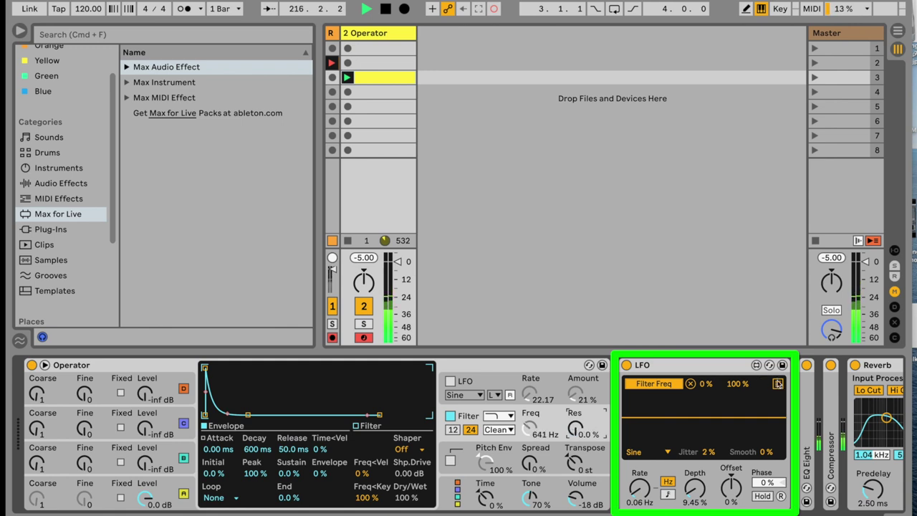
click(777, 384)
click(654, 397)
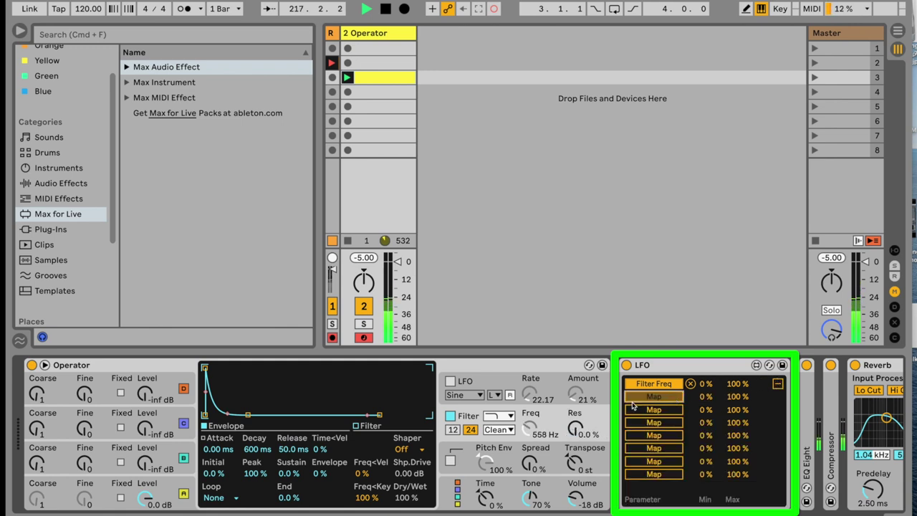
click(575, 430)
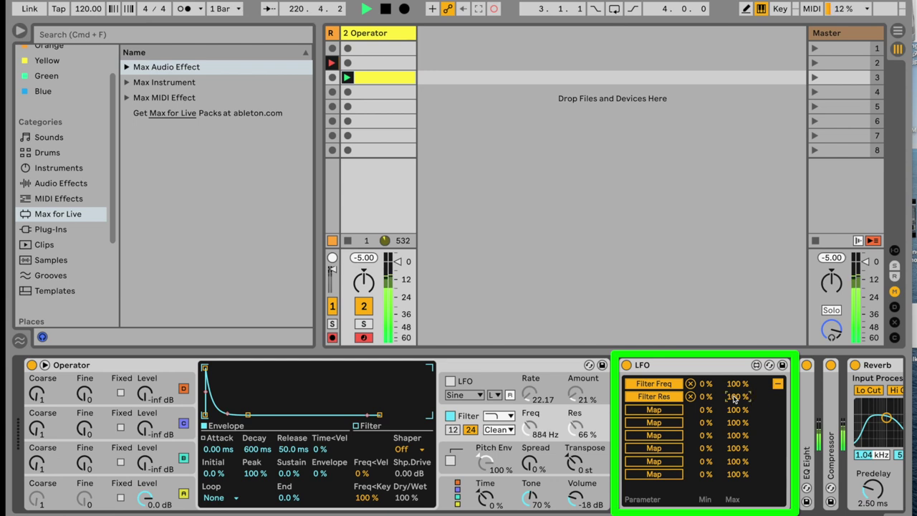
drag(734, 399, 734, 405)
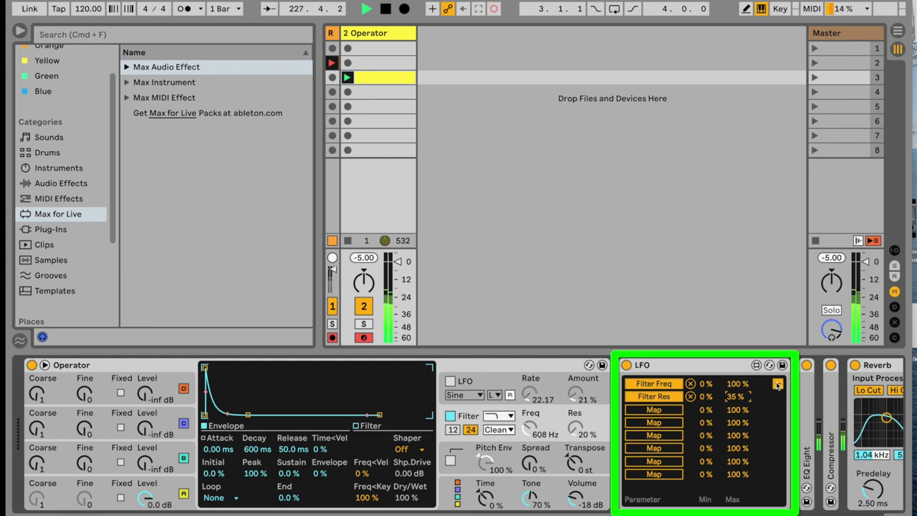
Step: Switch Operator's filter type to MS2 and raise its Filter Drive
click(505, 430)
click(506, 469)
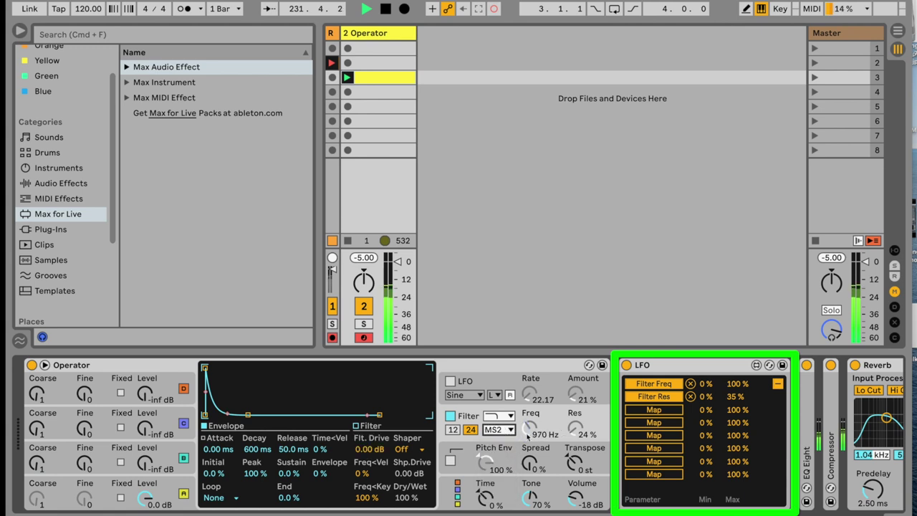
drag(370, 449, 398, 444)
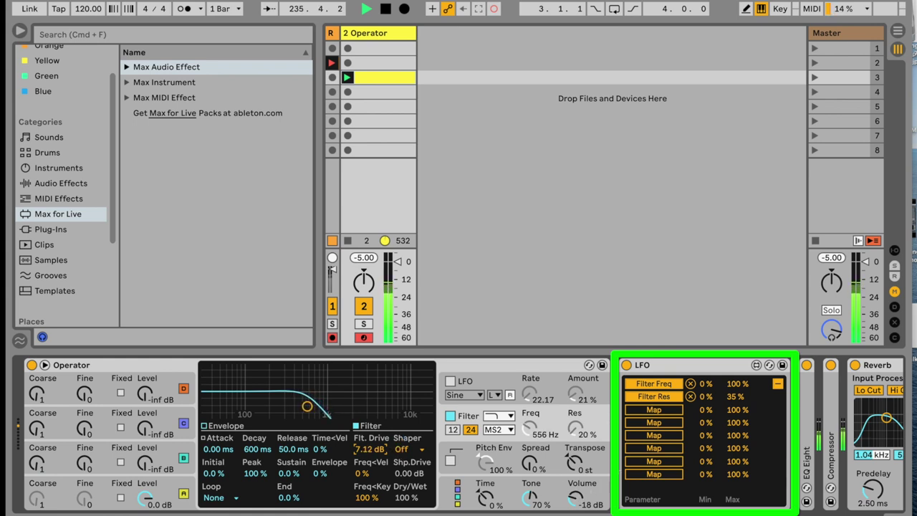
Step: Map LFO slot 3 to Operator's Filter Drive, capping its maximum at 43 %
click(650, 410)
click(373, 449)
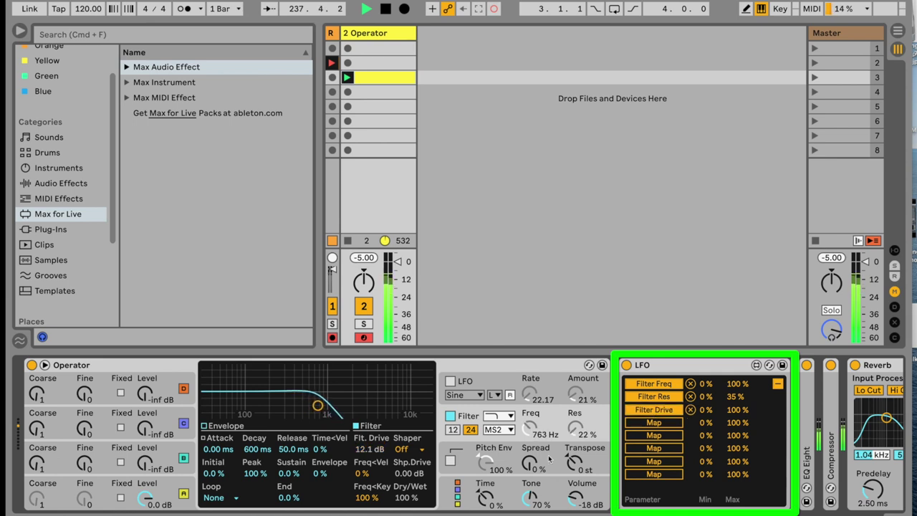
drag(732, 411, 733, 444)
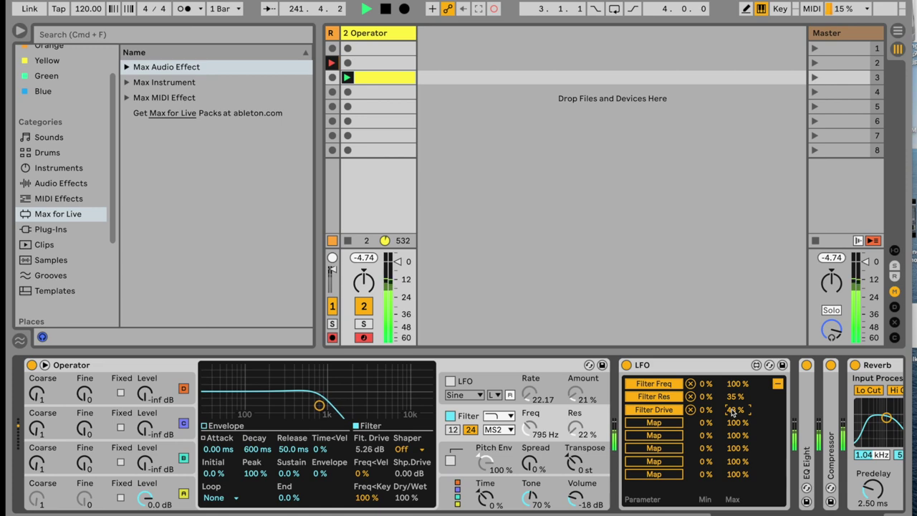
Step: Fold the LFO and Reverb devices, then add a Delay from Delay & Loop before Reverb
double_click(704, 366)
scroll(681, 424, right, 5)
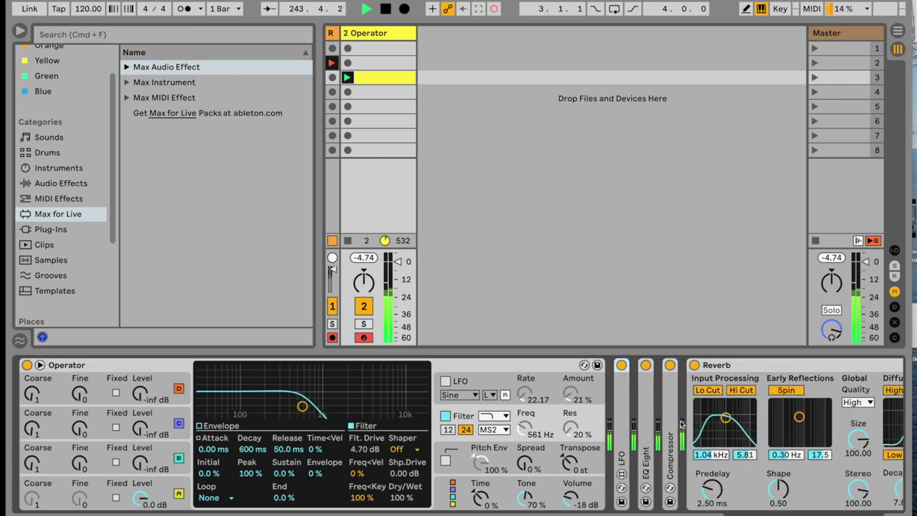
double_click(640, 361)
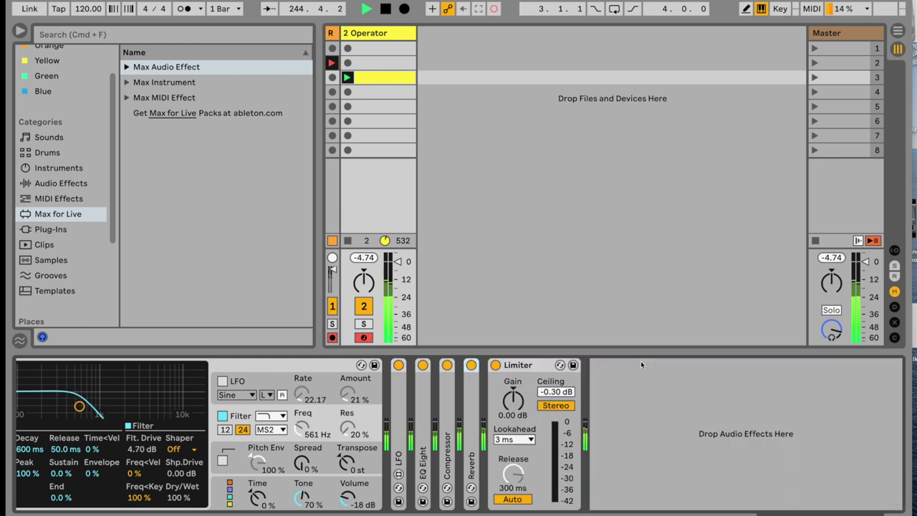
click(68, 183)
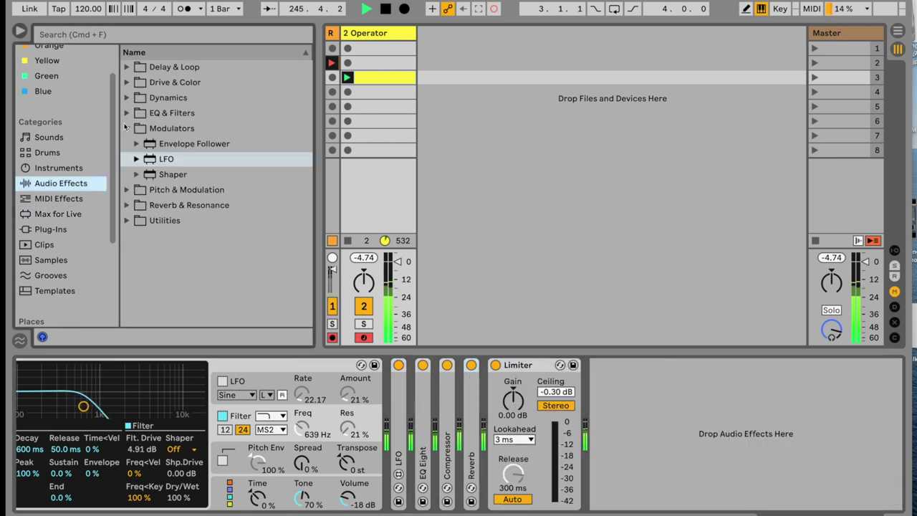
click(128, 68)
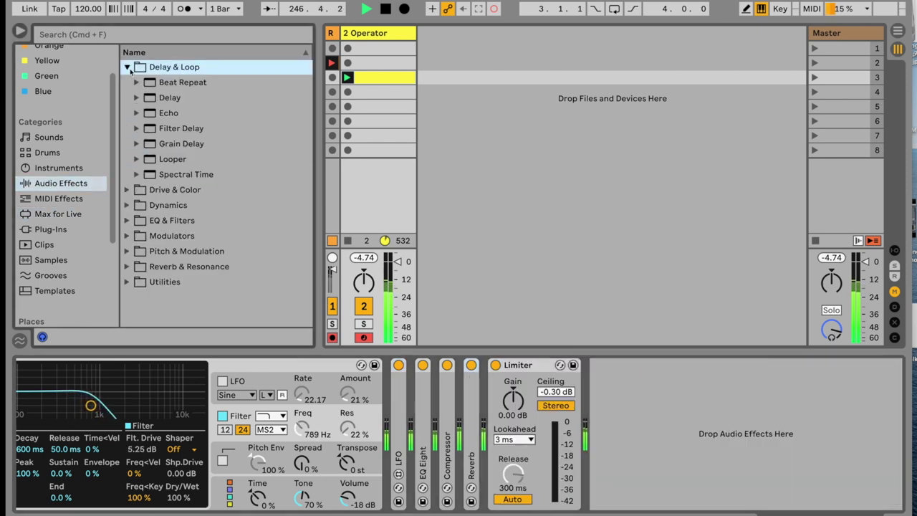
mouse_move(169, 97)
mouse_down()
mouse_move(487, 409)
mouse_move(468, 407)
mouse_move(465, 397)
mouse_up()
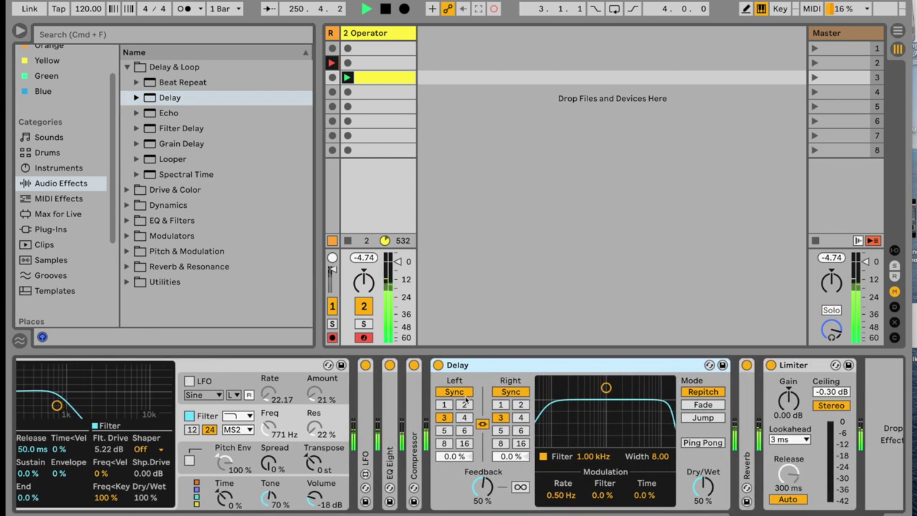
Step: Unlink the Delay's times with right at 4, set filter width 4.53 and feedback 55 %
click(483, 424)
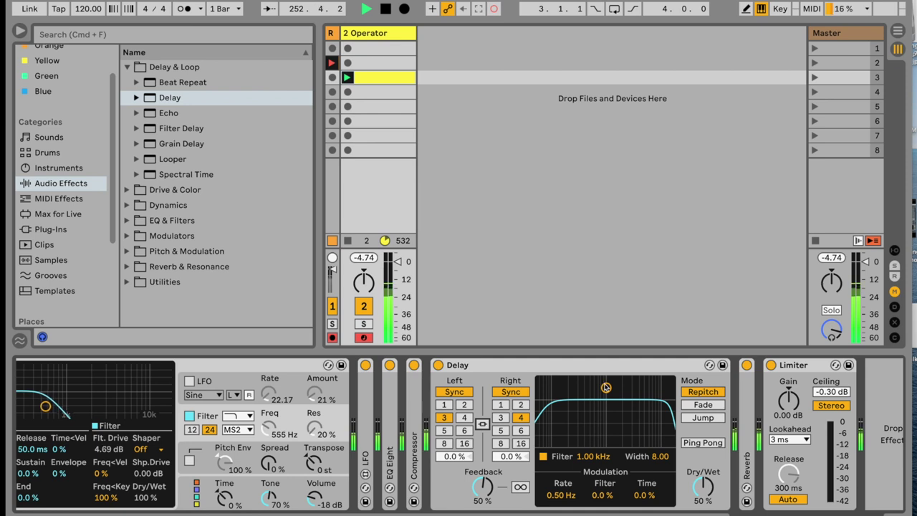
drag(606, 387, 606, 413)
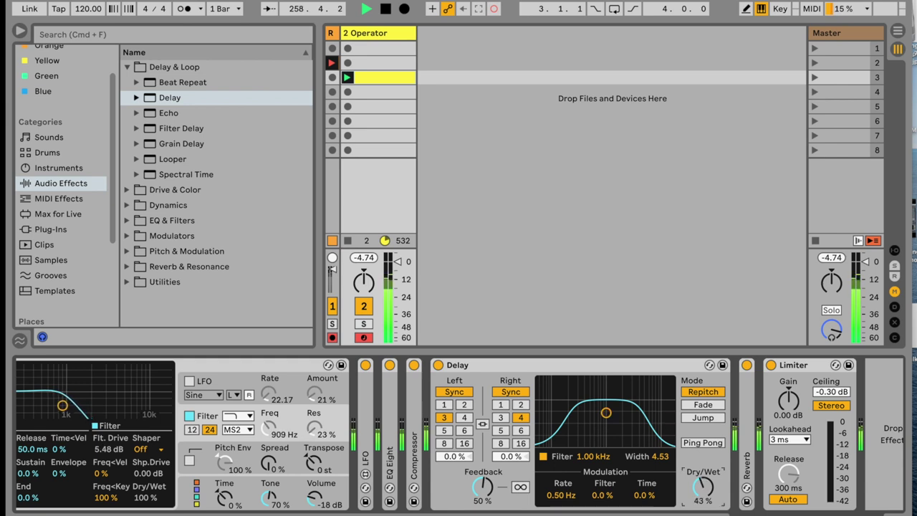
drag(703, 487, 703, 466)
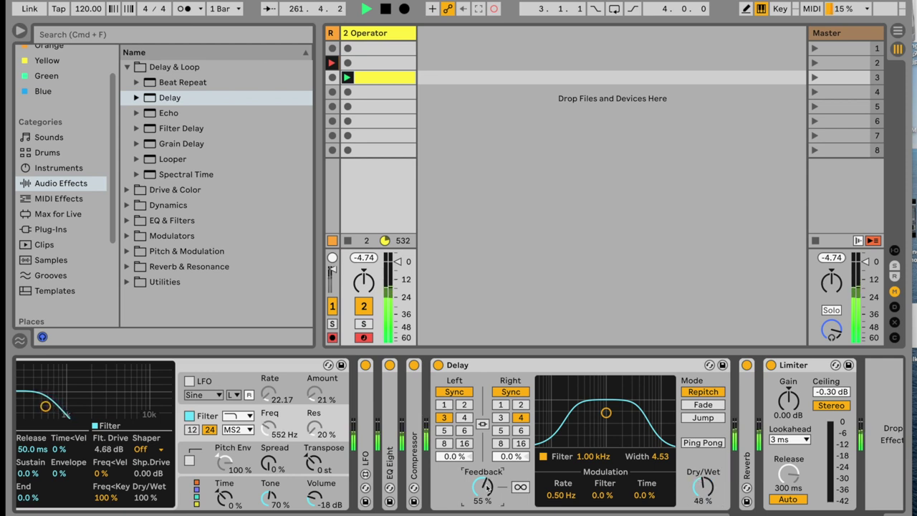
Step: Add Phaser-Flanger from Pitch & Modulation before Delay, with a 0.06 Hz rate and 803 Hz center
click(127, 67)
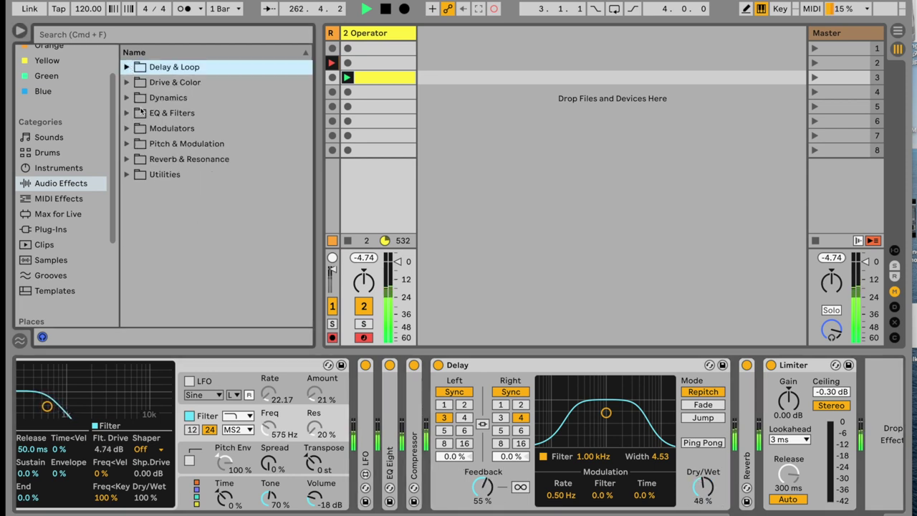
click(127, 143)
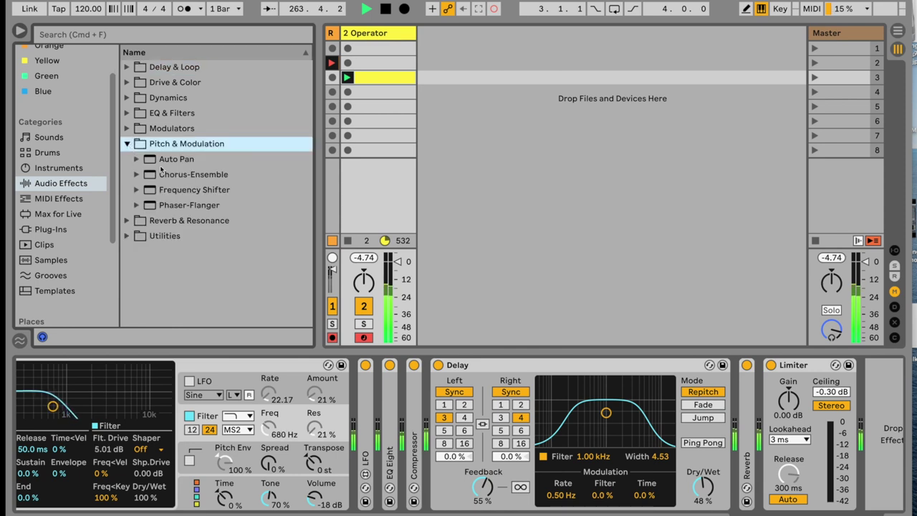
drag(171, 203, 430, 369)
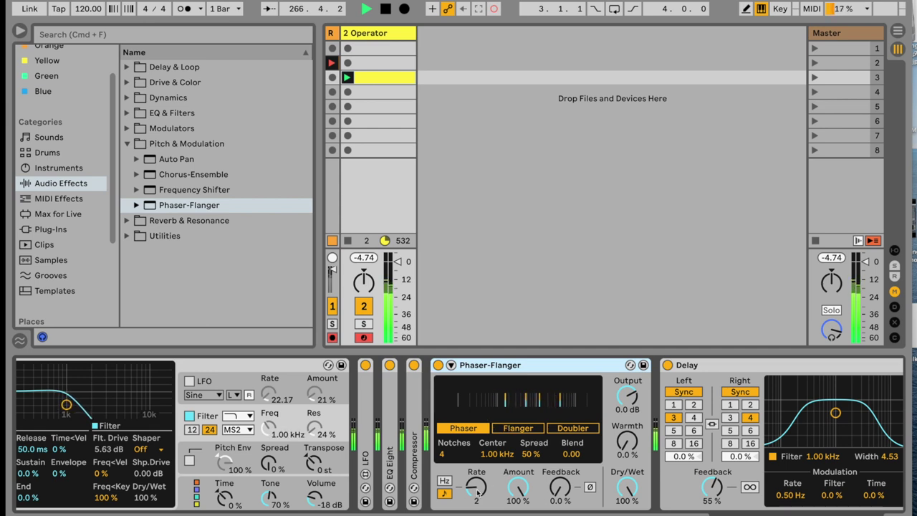
click(445, 481)
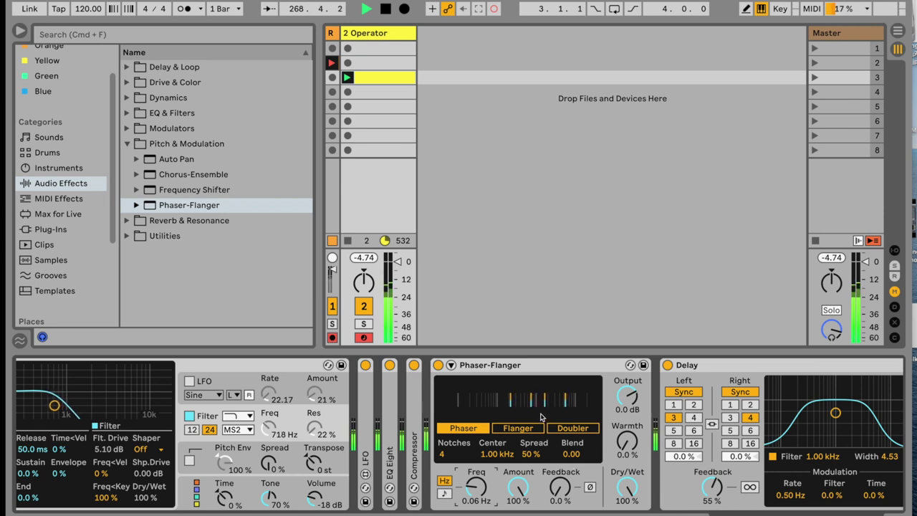
mouse_move(494, 458)
mouse_down()
mouse_move(494, 501)
mouse_move(493, 458)
mouse_up()
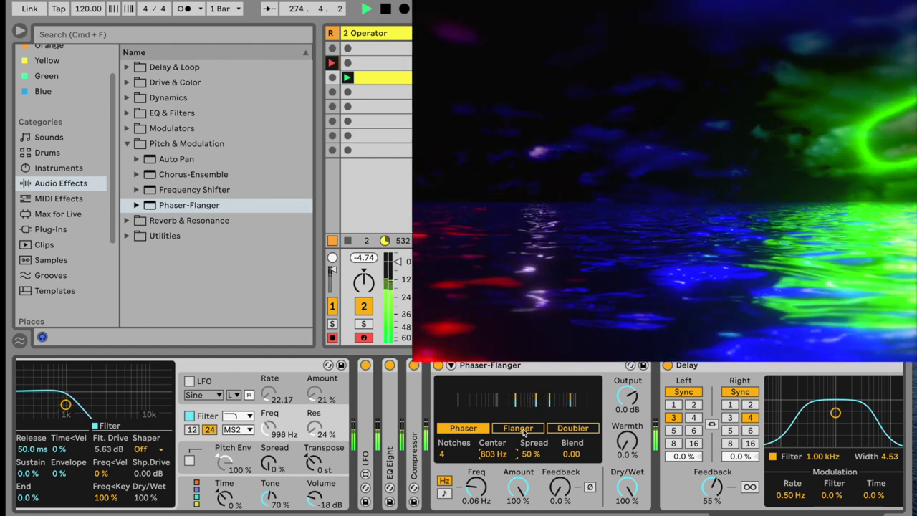
Step: Try Flanger and Phaser modes, then settle on Doubler at 130 ms, 88 % amount, 16 % feedback
click(522, 428)
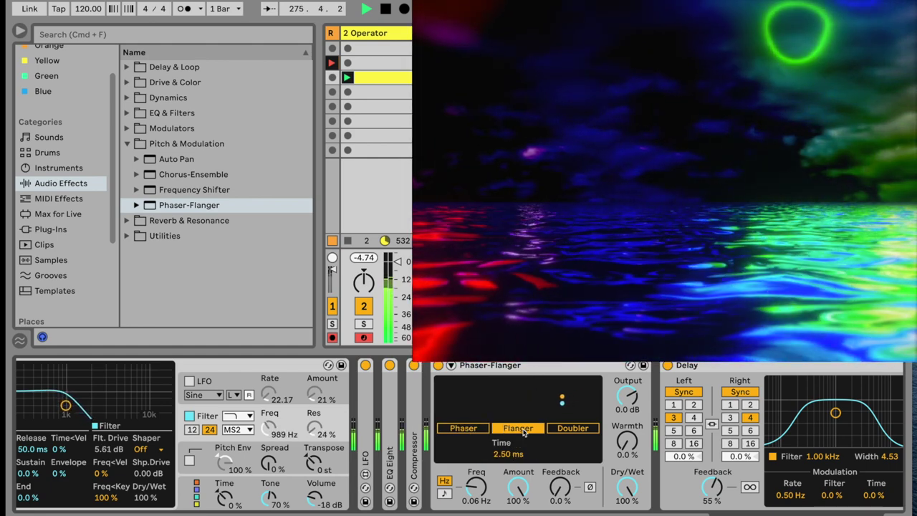
drag(508, 453, 508, 419)
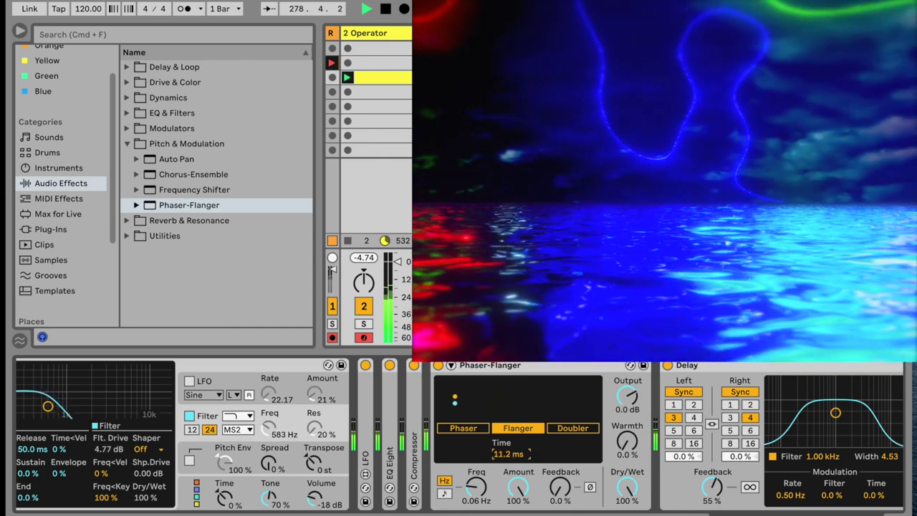
drag(508, 420, 508, 427)
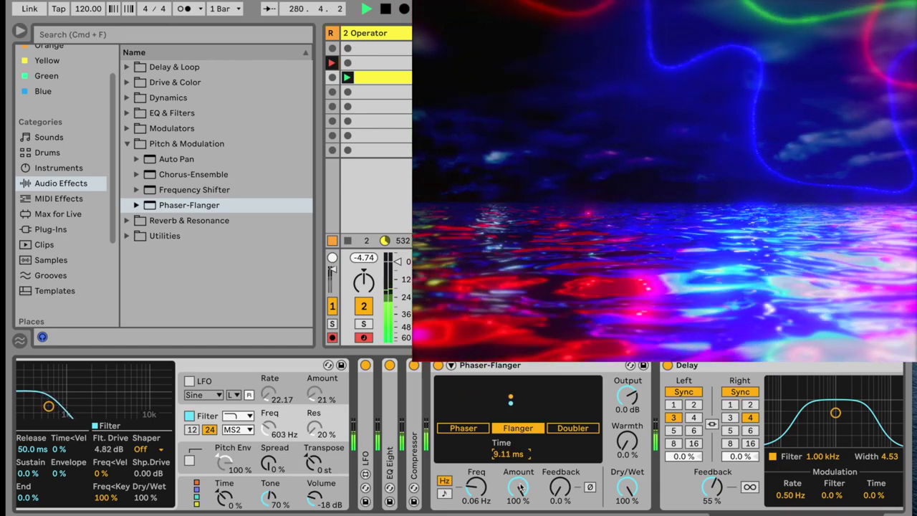
click(472, 428)
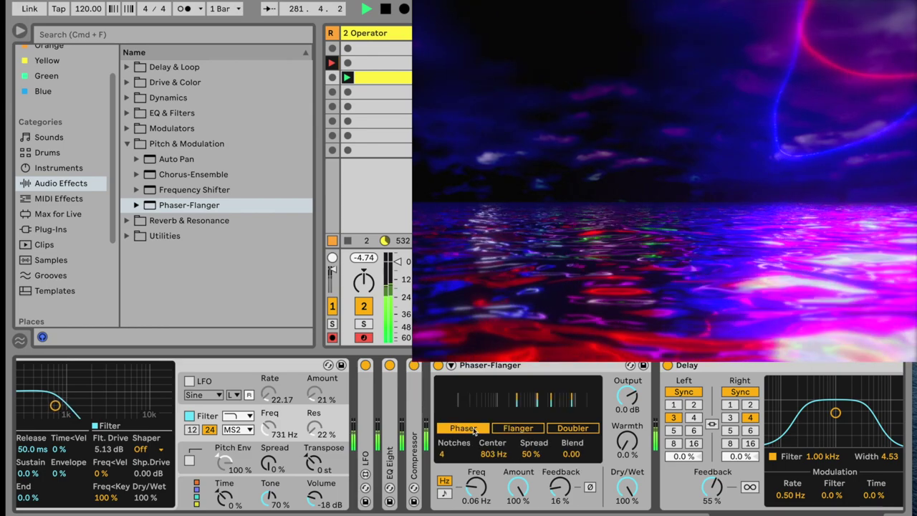
drag(518, 488, 518, 497)
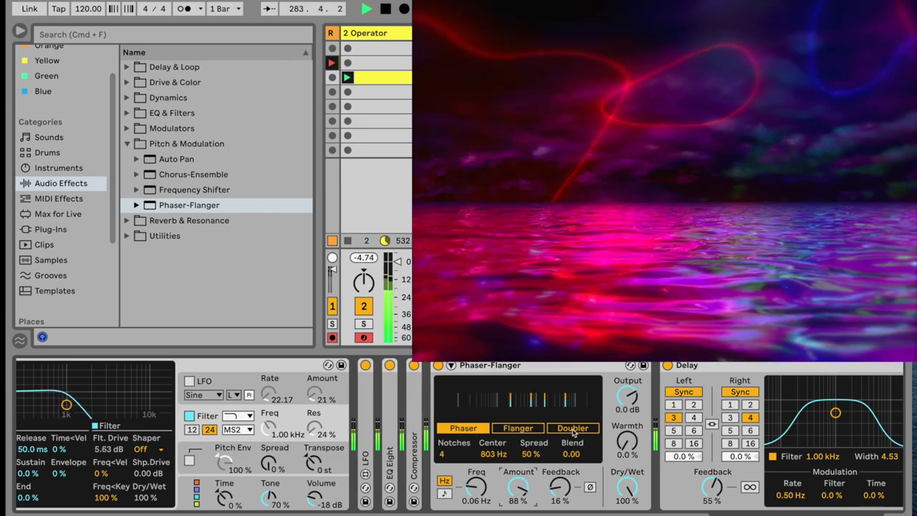
click(573, 429)
drag(561, 453, 561, 447)
Step: Collapse the Pitch & Modulation folder and return focus to the Live set
scroll(460, 438, left, 5)
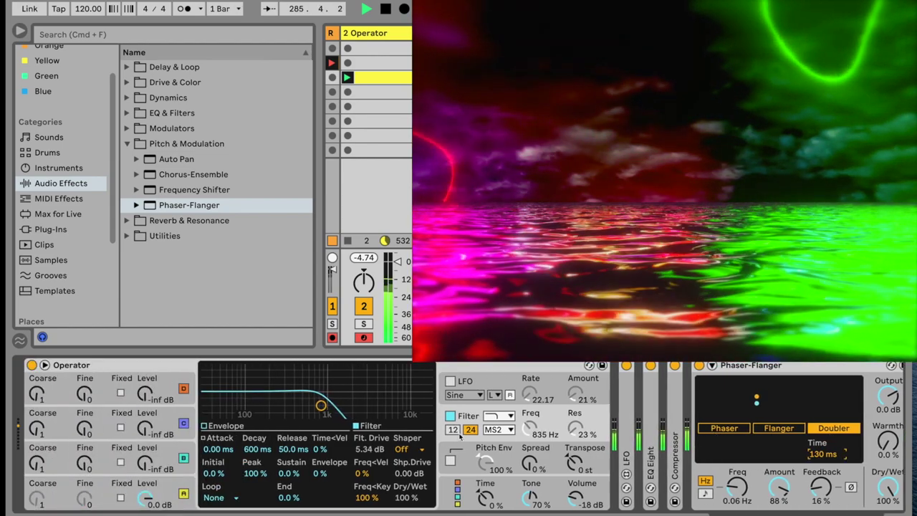
click(129, 143)
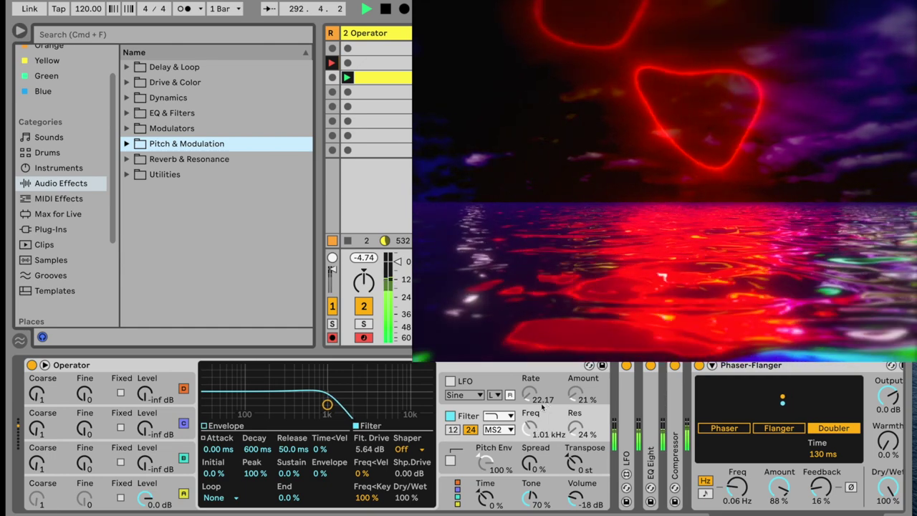
click(471, 362)
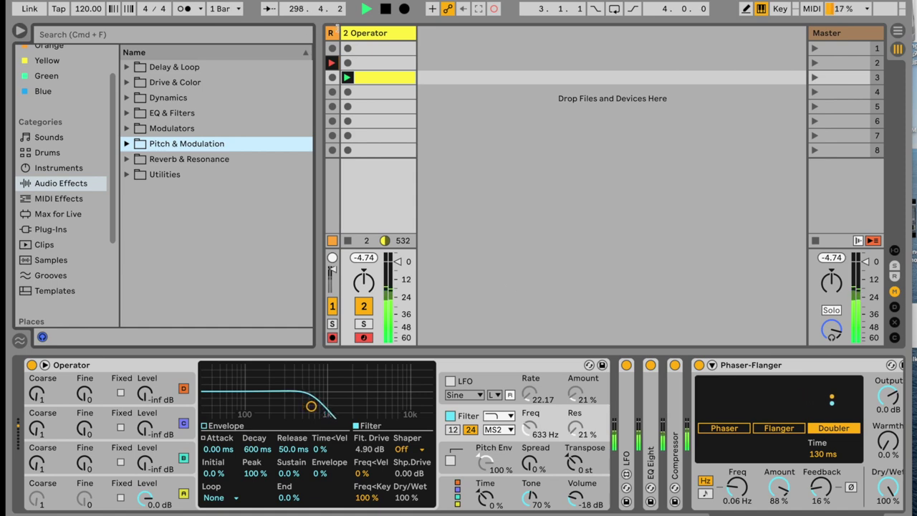
Step: Select the Recording track, then drag Wavetable from Instruments to create track 3 Wavetable
key(Left)
click(390, 63)
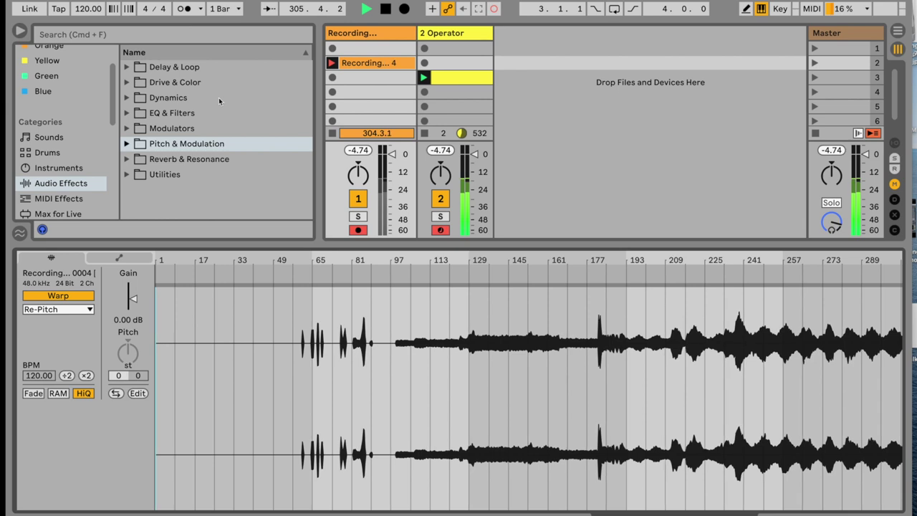
click(59, 168)
scroll(159, 210, down, 3)
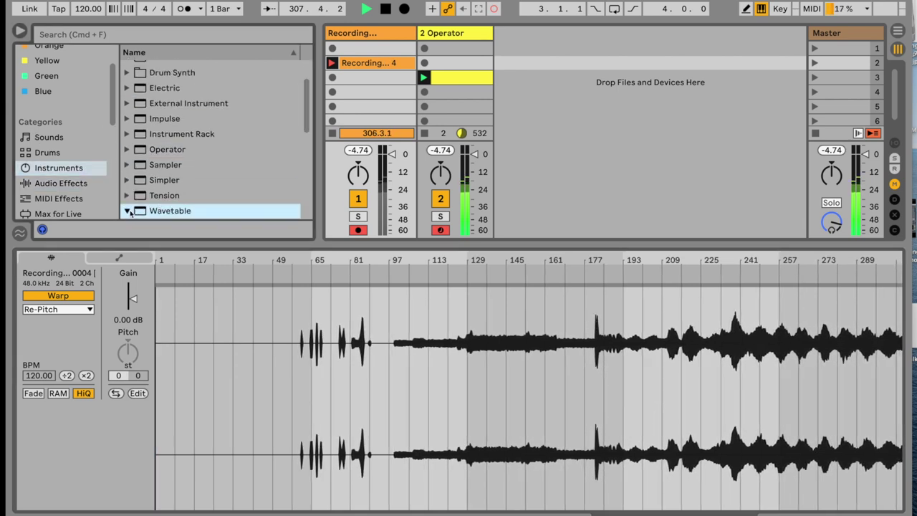
click(129, 210)
scroll(132, 214, up, 1)
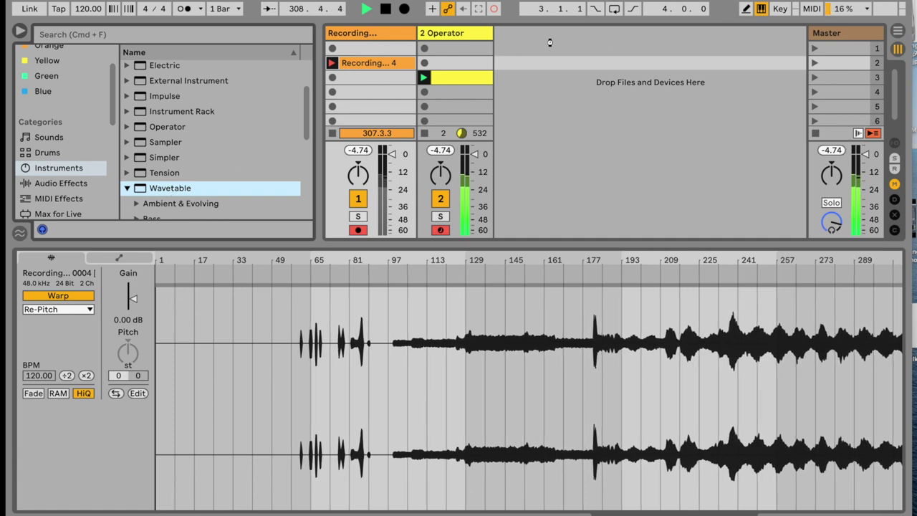
drag(549, 42, 550, 43)
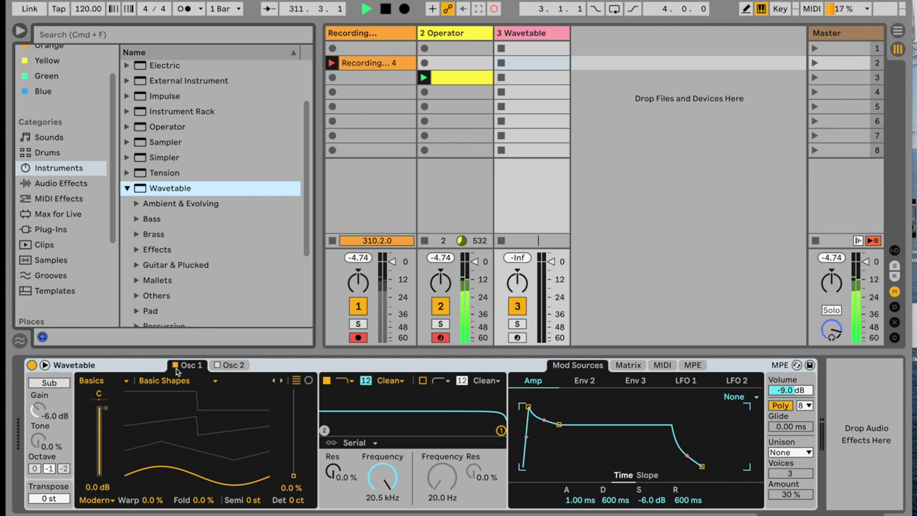
Step: Expand Wavetable's view, then open the 2 Operator clip showing its single F#3 note
click(45, 365)
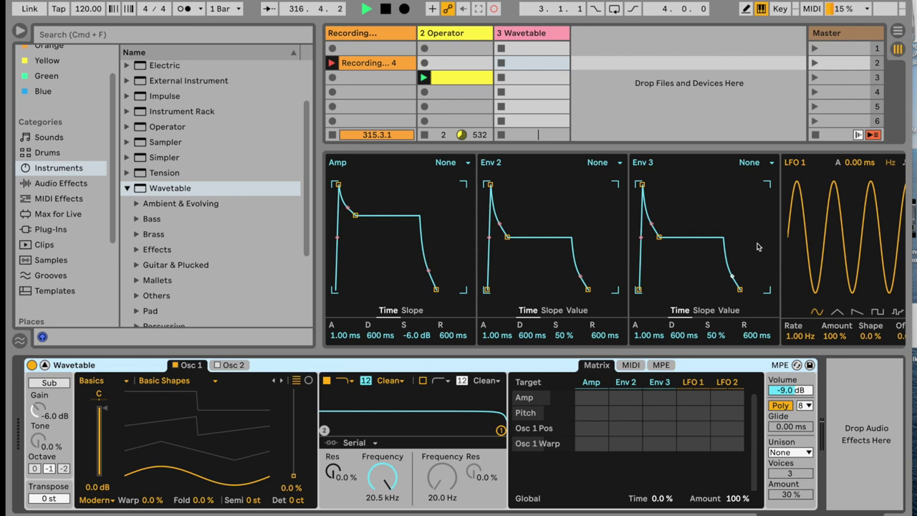
click(353, 63)
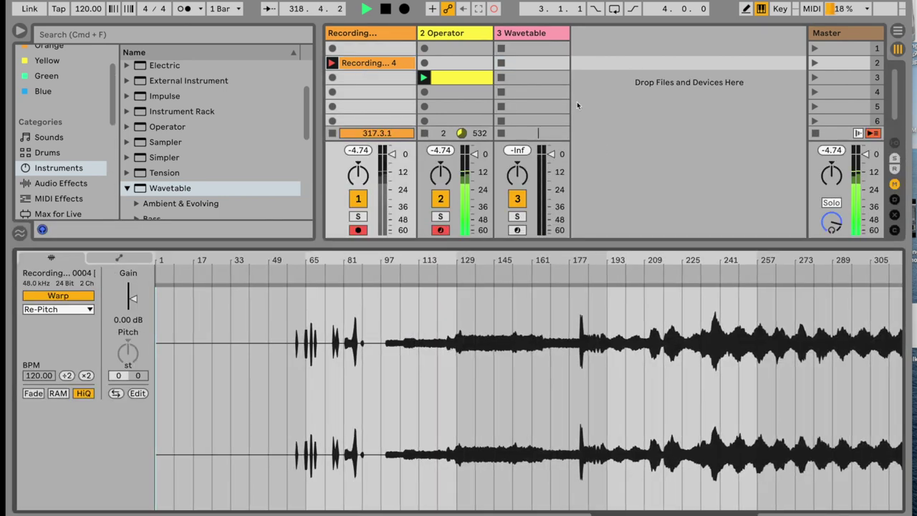
click(482, 77)
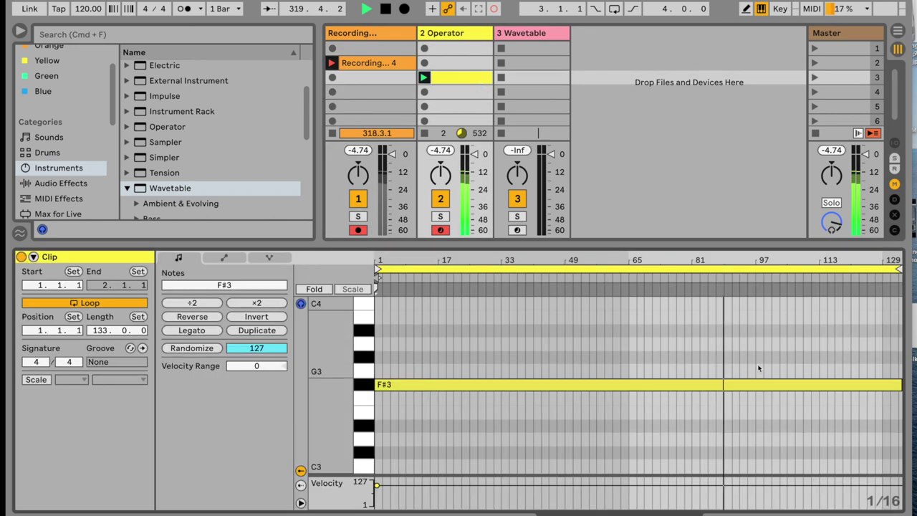